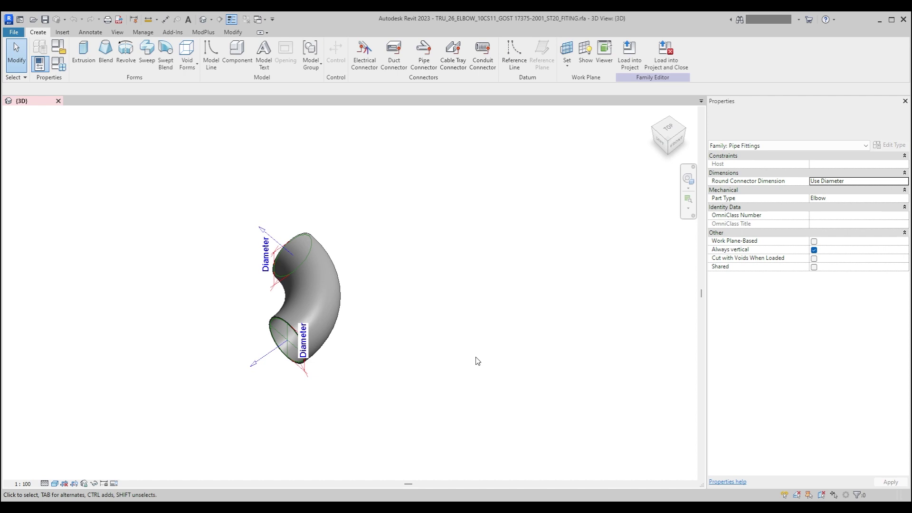
- Close the pipe elbow family and create a new family from the Metric Generic Model.rft template
shift+middle_drag(450, 339, 369, 222)
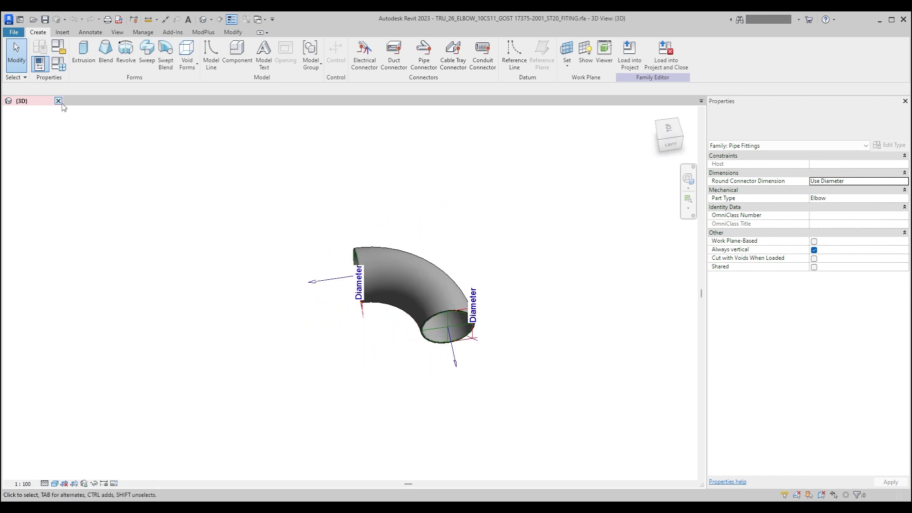
key(ctrl+d)
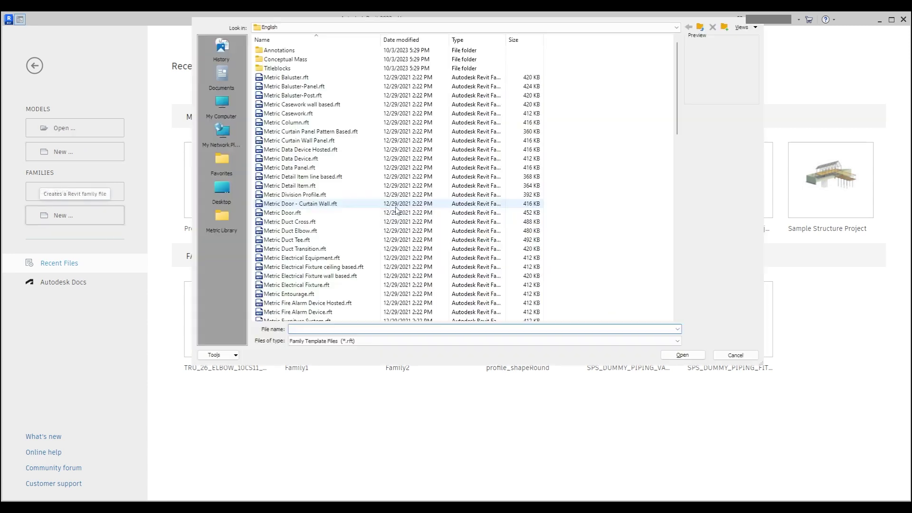
scroll(314, 287, down, 5)
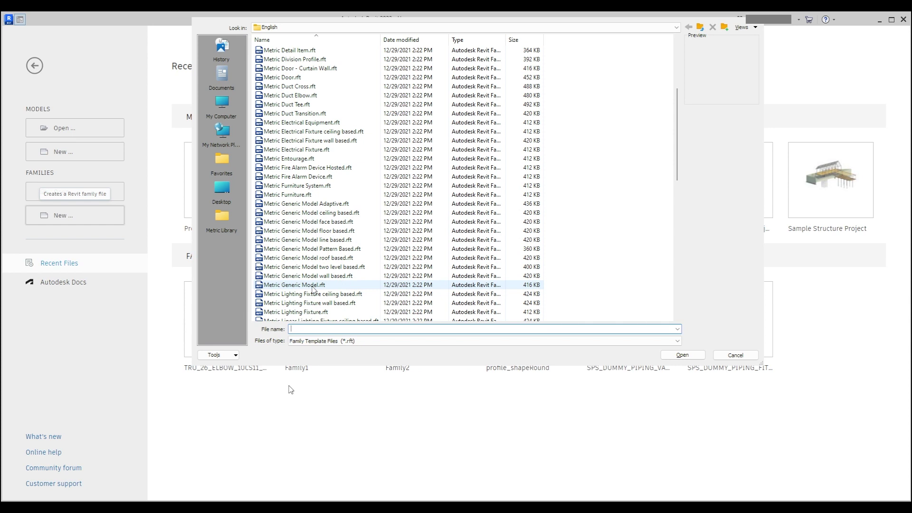
double_click(314, 286)
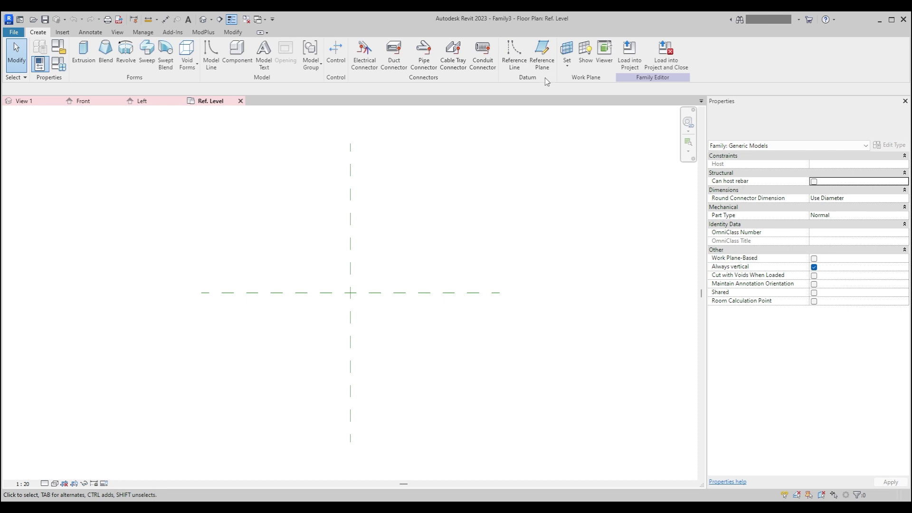
- Draw a vertical reference plane on the left side of the centre plane, crossing the horizontal centre plane
click(541, 55)
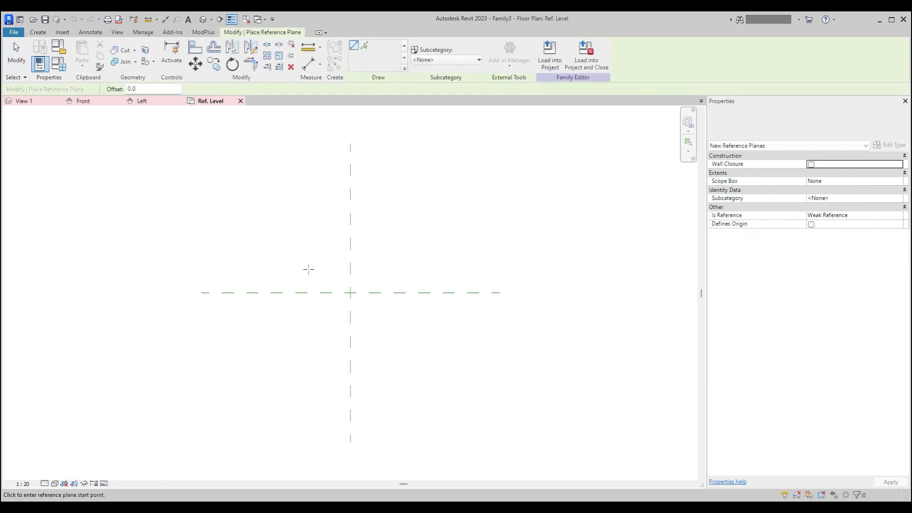
click(284, 230)
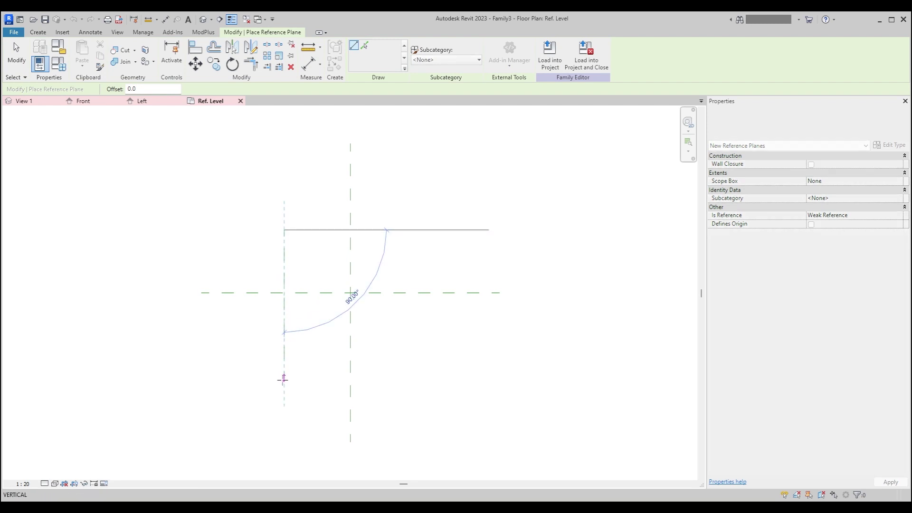
click(284, 383)
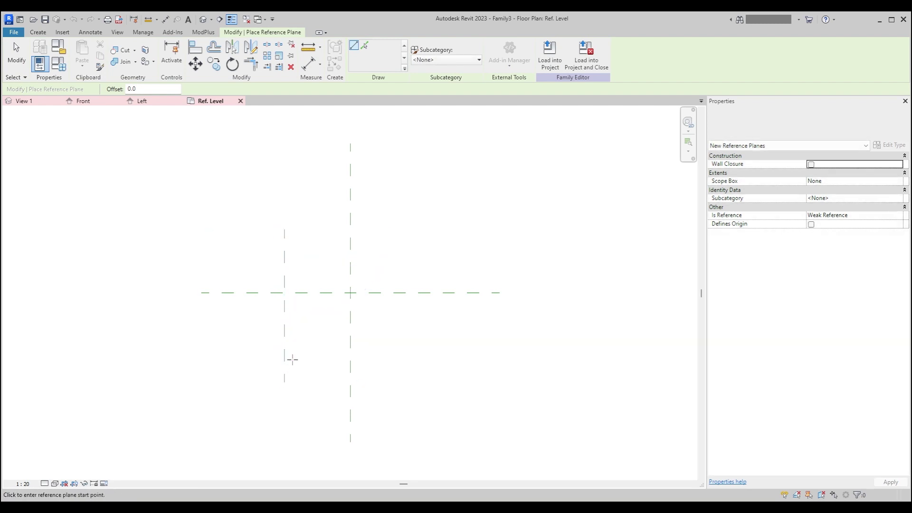
key(Escape)
click(179, 356)
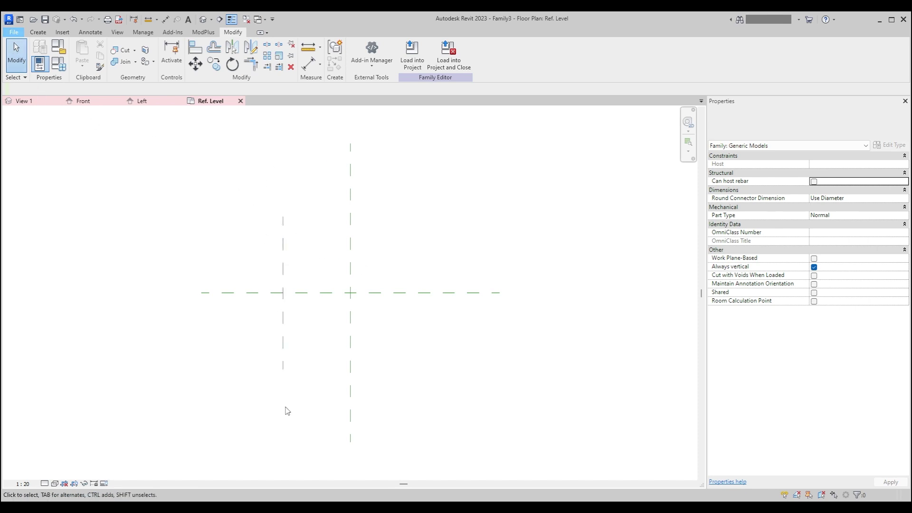
- Create another new family from the Metric Profile.rft template
click(98, 34)
click(62, 32)
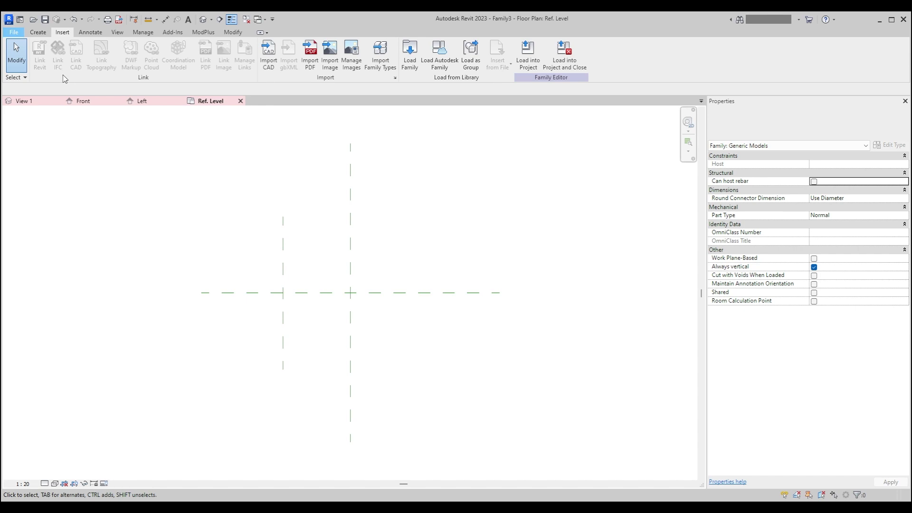
click(123, 98)
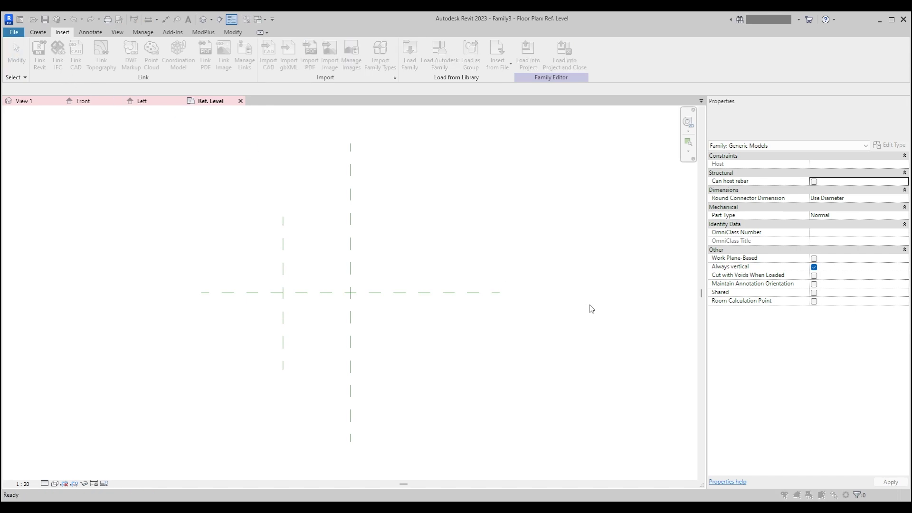
scroll(338, 205, down, 6)
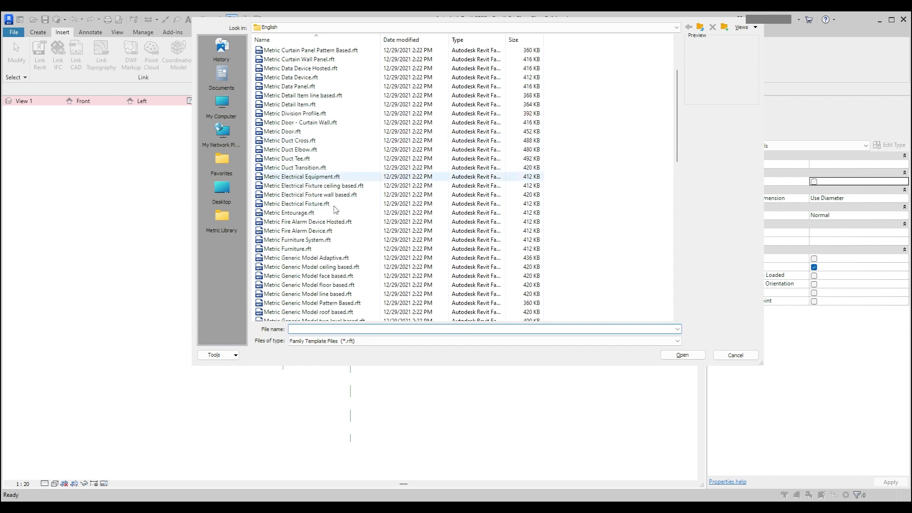
scroll(345, 246, down, 5)
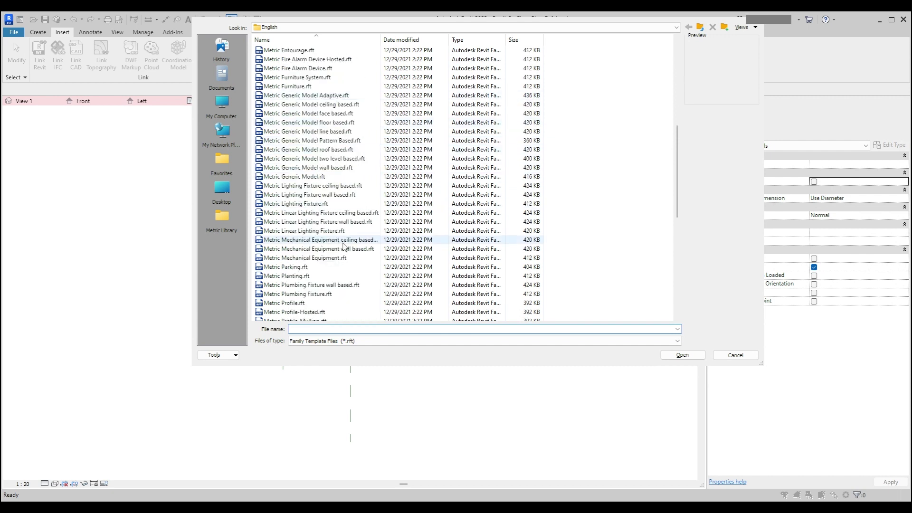
scroll(345, 246, down, 1)
double_click(302, 222)
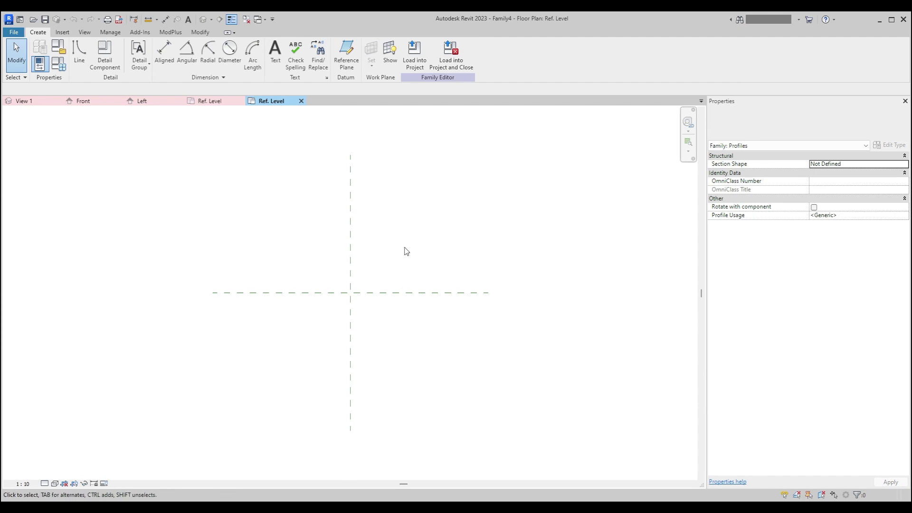
- Draw two concentric circles with radii of 200 and 180 mm centred on the reference plane intersection
click(79, 71)
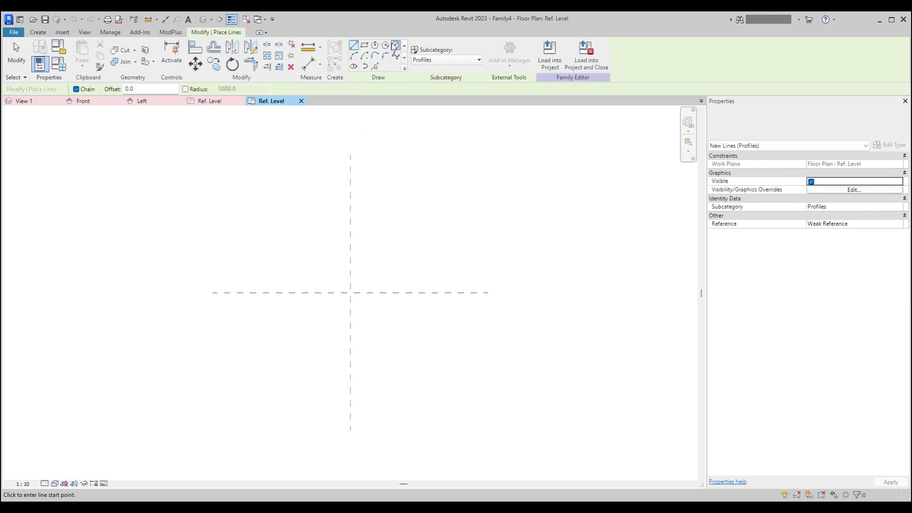
click(395, 45)
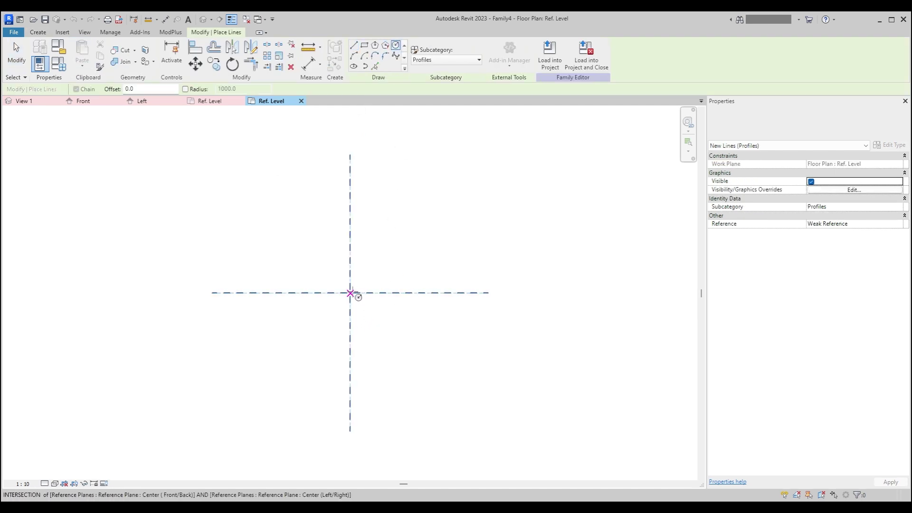
click(351, 293)
scroll(378, 294, up, 3)
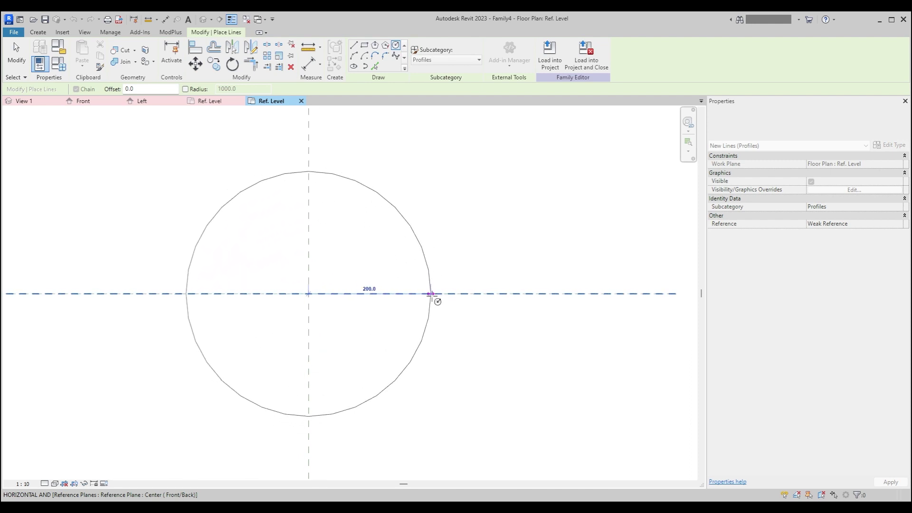
click(431, 294)
click(309, 294)
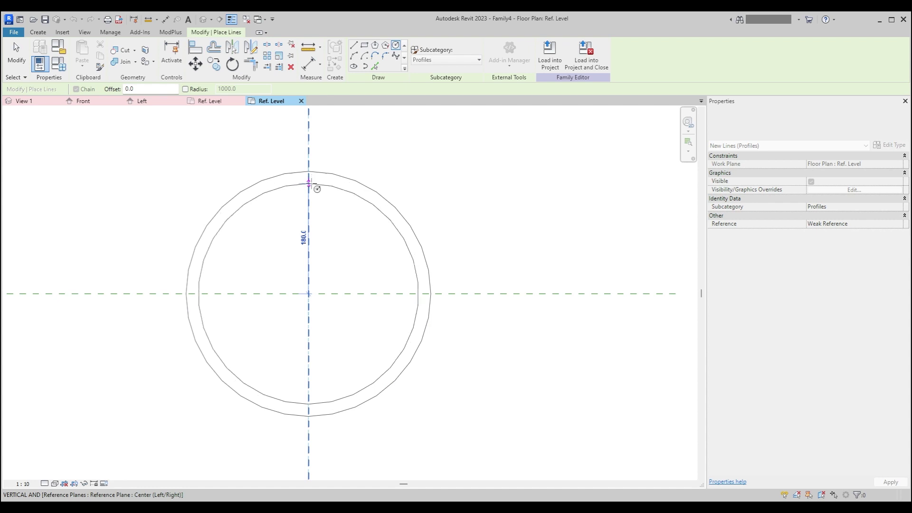
click(309, 183)
key(Escape)
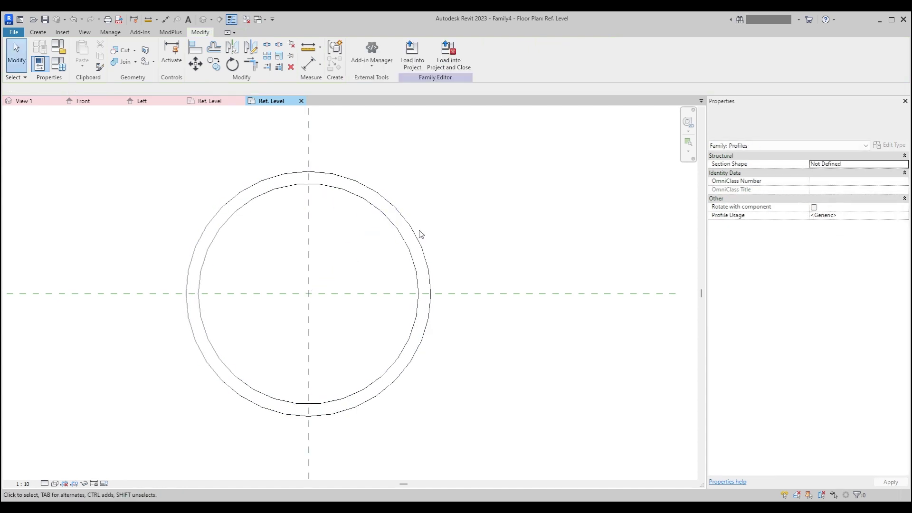
- Make the outer circle's temporary dimension permanent and change it to a diameter dimension style
click(419, 240)
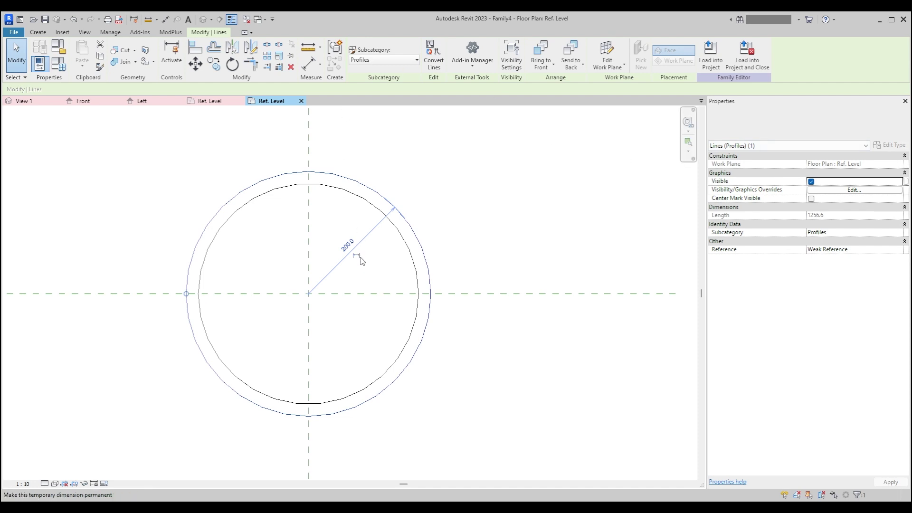
click(357, 257)
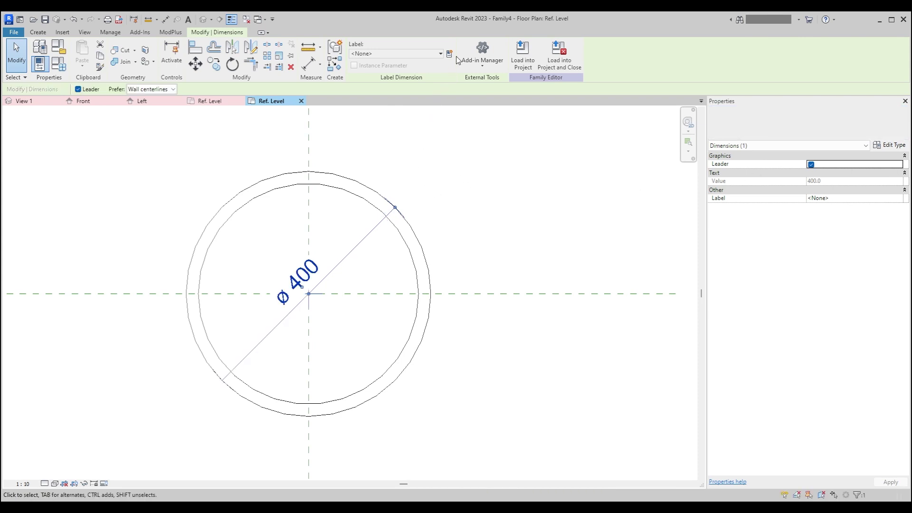
click(451, 54)
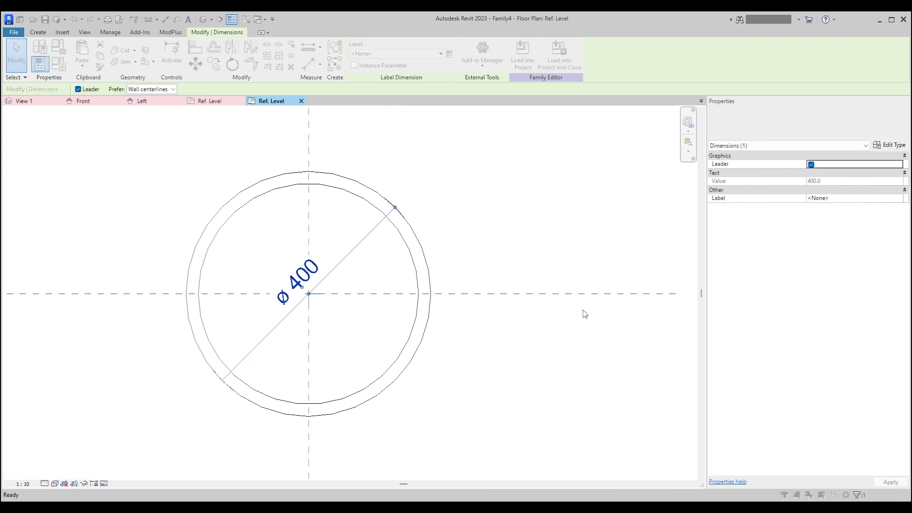
key(Escape)
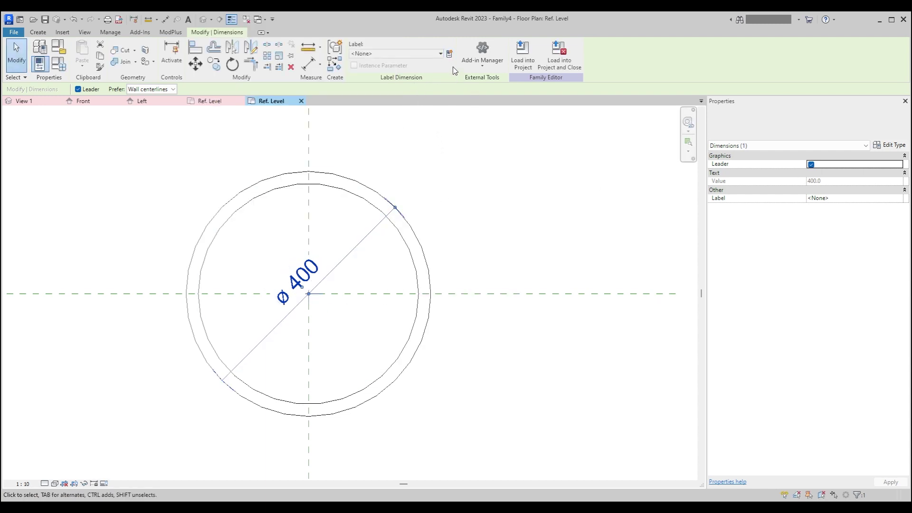
- Label the outer circle's diameter with a new type parameter De and rotate the dimension line to slope down to the right
click(450, 55)
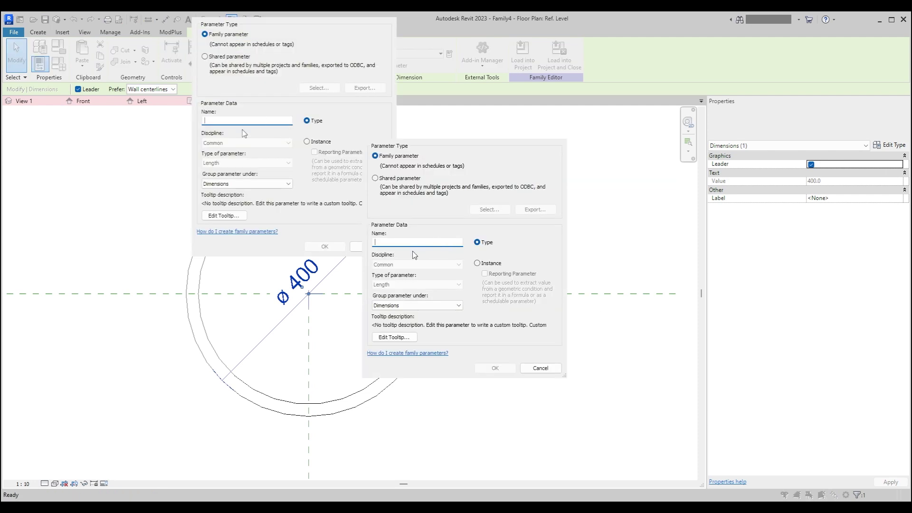
text(De)
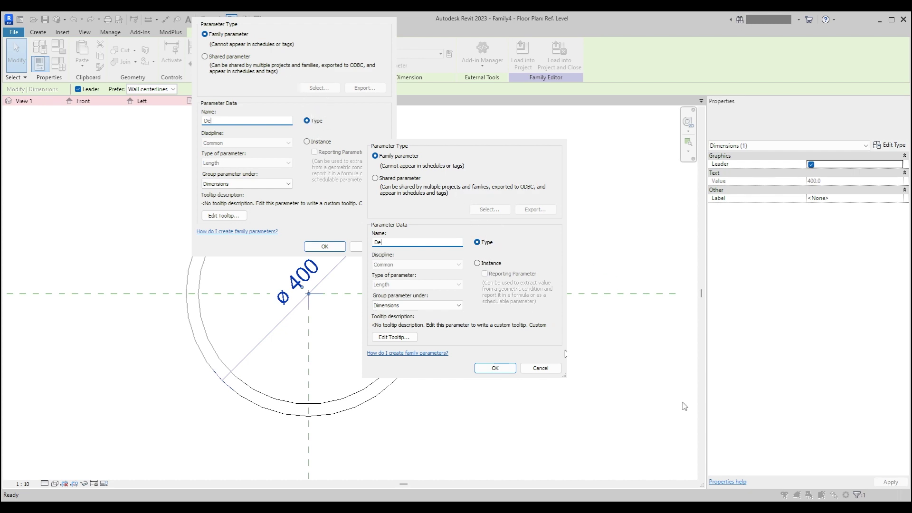
click(495, 369)
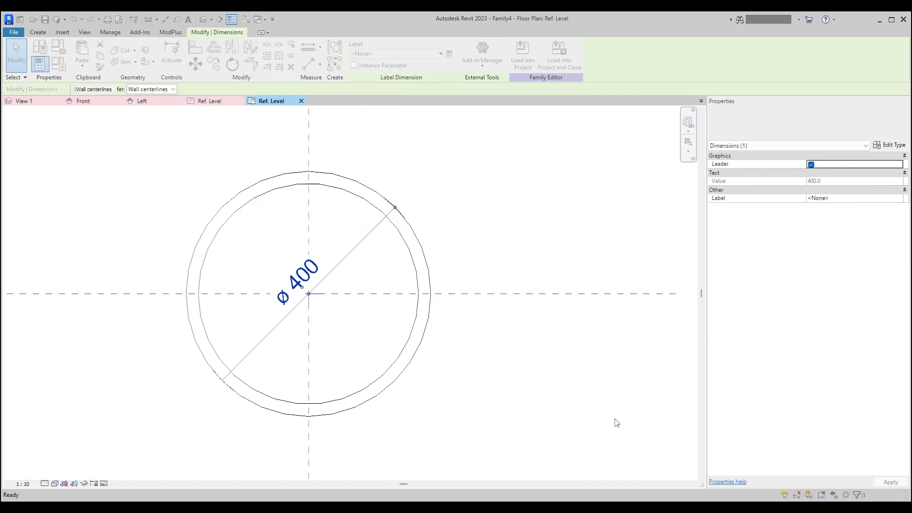
key(Escape)
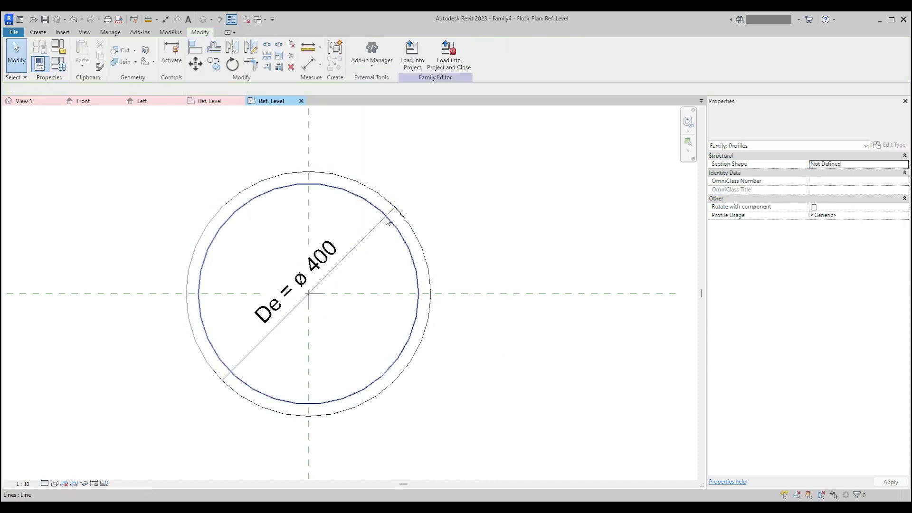
click(374, 230)
drag(370, 229, 249, 302)
- Make the inner circle's temporary dimension permanent and change it to a diameter dimension style
click(428, 262)
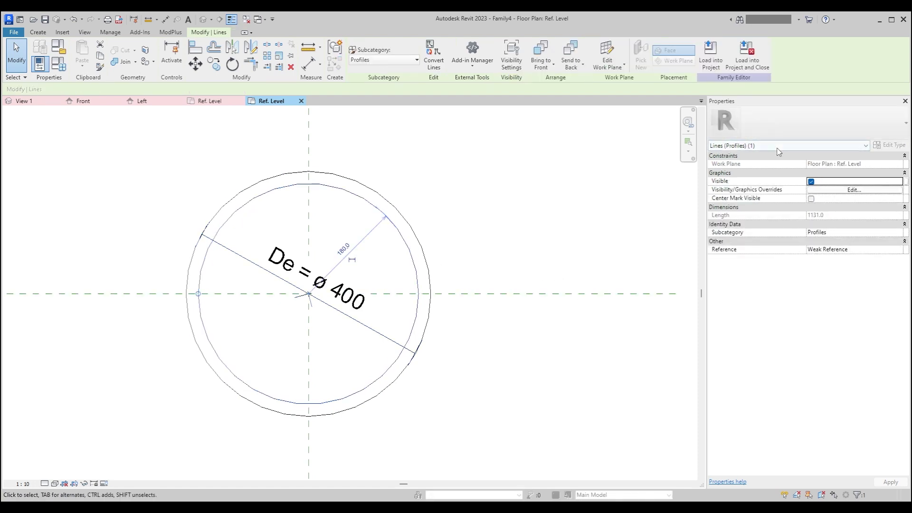
click(346, 249)
click(388, 252)
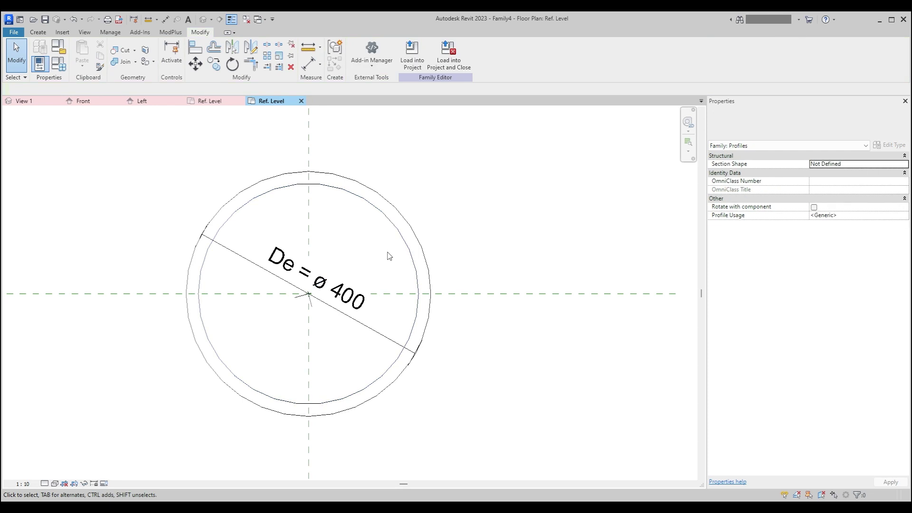
click(377, 210)
click(369, 259)
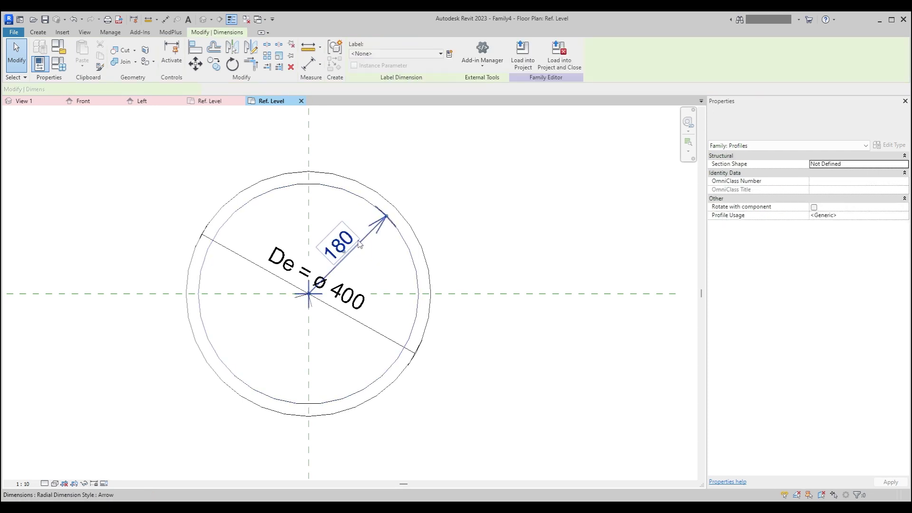
click(338, 245)
click(748, 170)
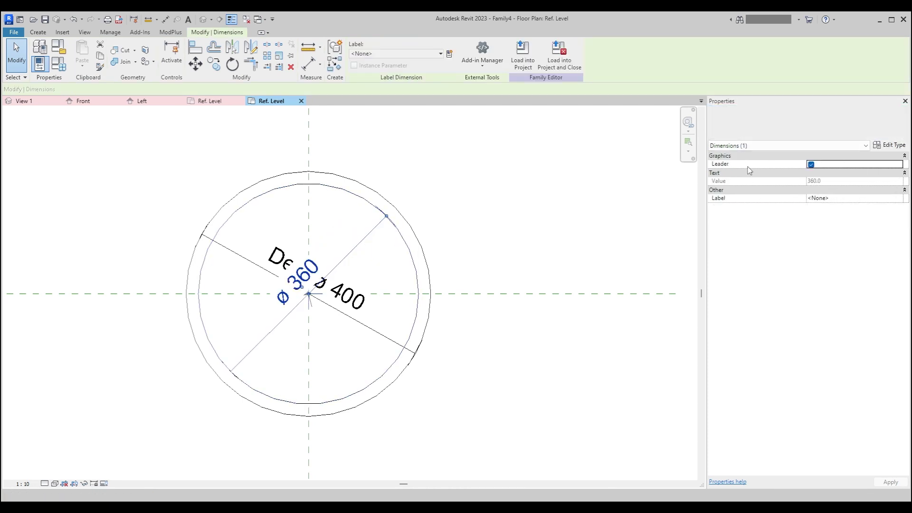
click(481, 232)
click(349, 254)
click(350, 254)
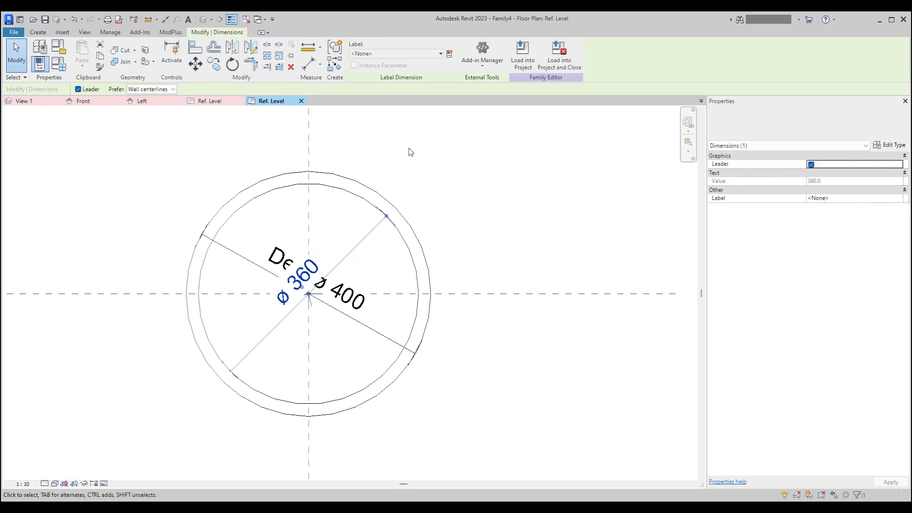
- Label the inner circle's diameter with a new type parameter Di
click(454, 56)
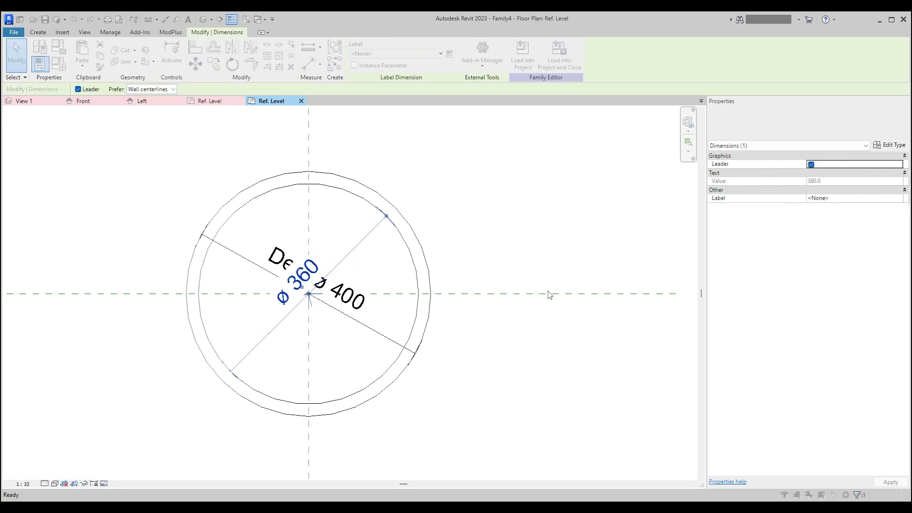
text(Di)
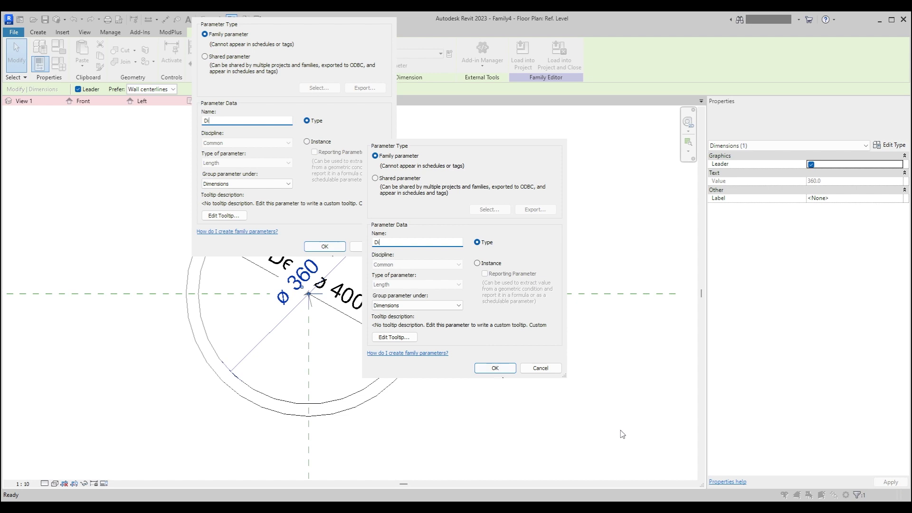
click(499, 372)
key(Escape)
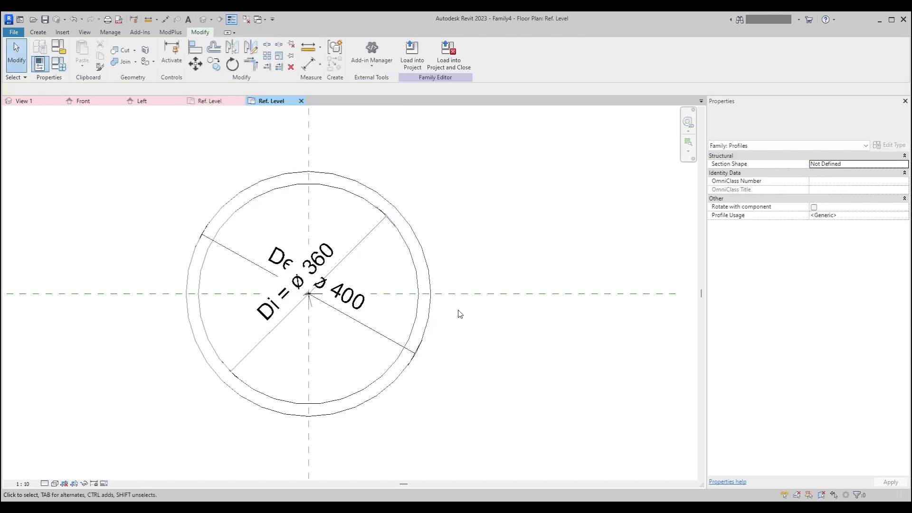
- Add a type length parameter named Th under Dimensions to the profile family
click(62, 65)
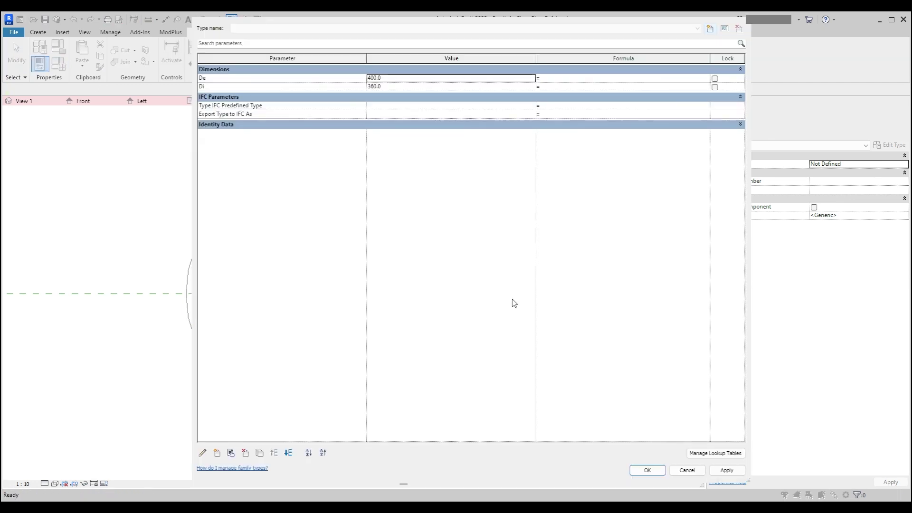
click(217, 454)
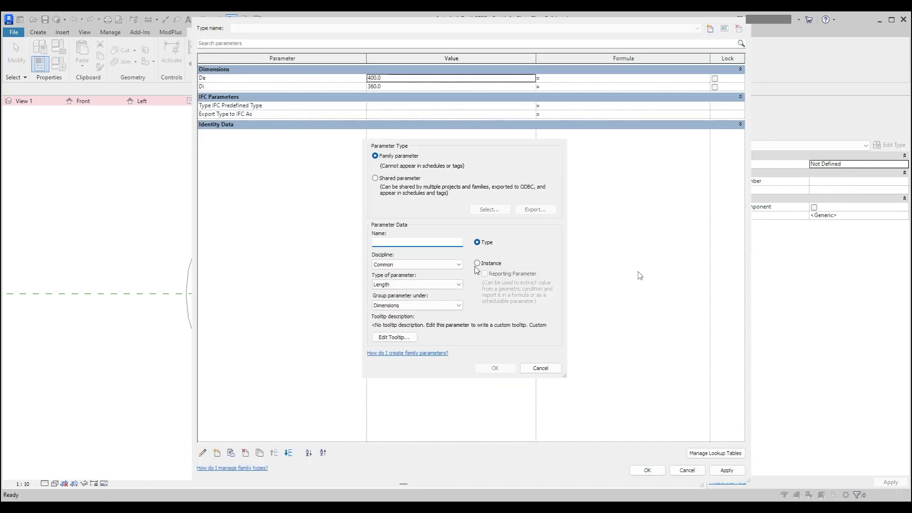
text(Th)
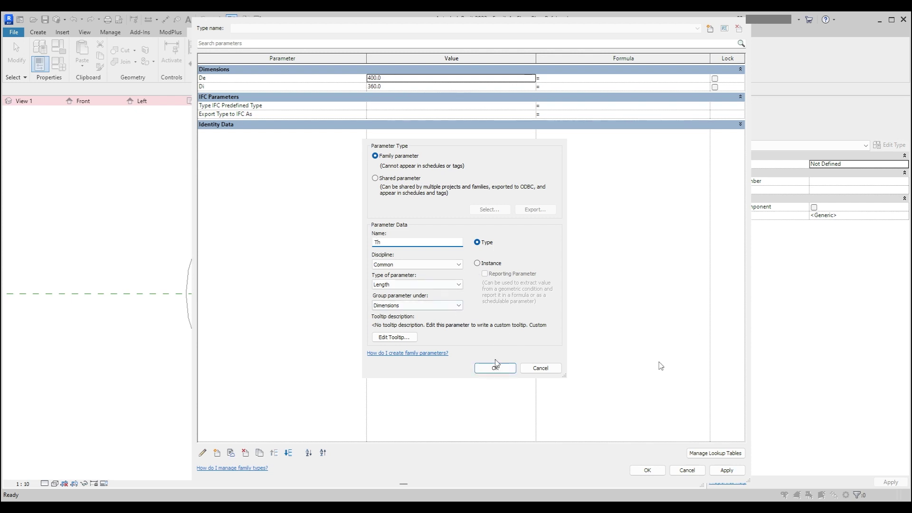
click(495, 368)
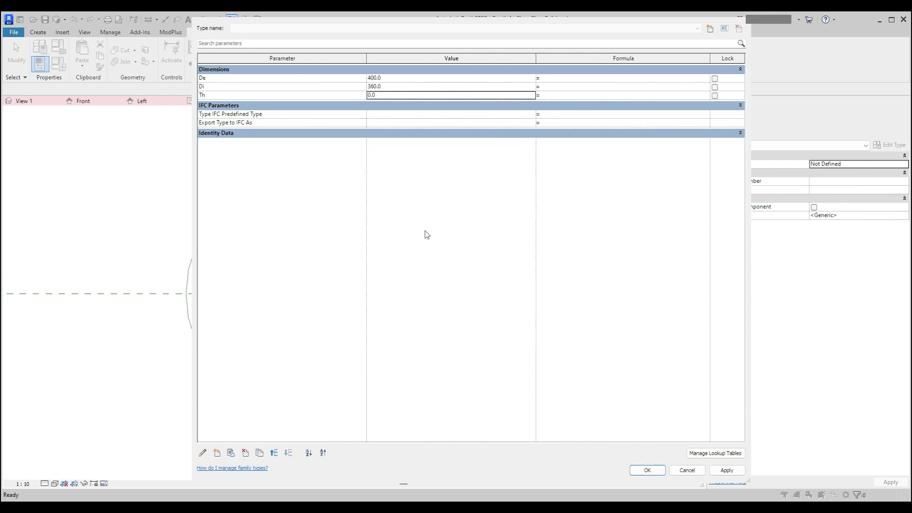
- Set Th to 10 and drive Di with the formula De-Th*2, applying both to the profile
click(393, 95)
key(Return)
click(554, 87)
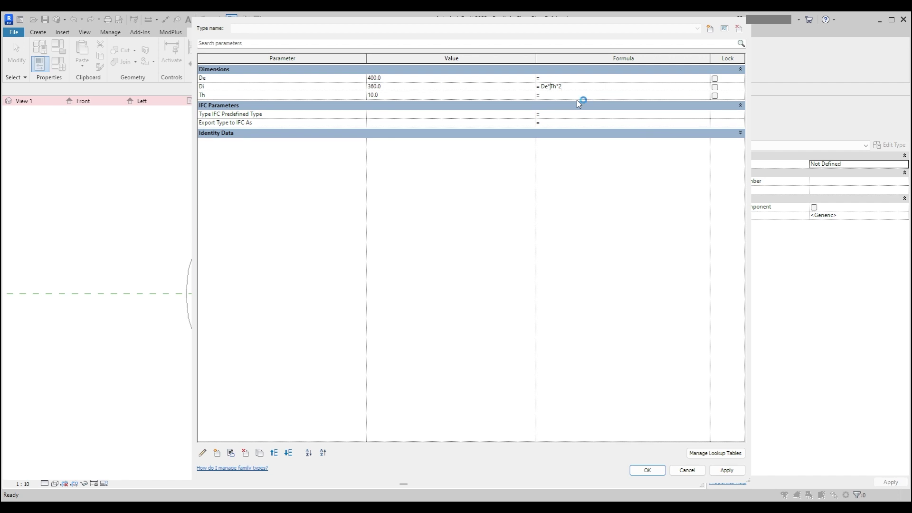
key(Return)
click(654, 471)
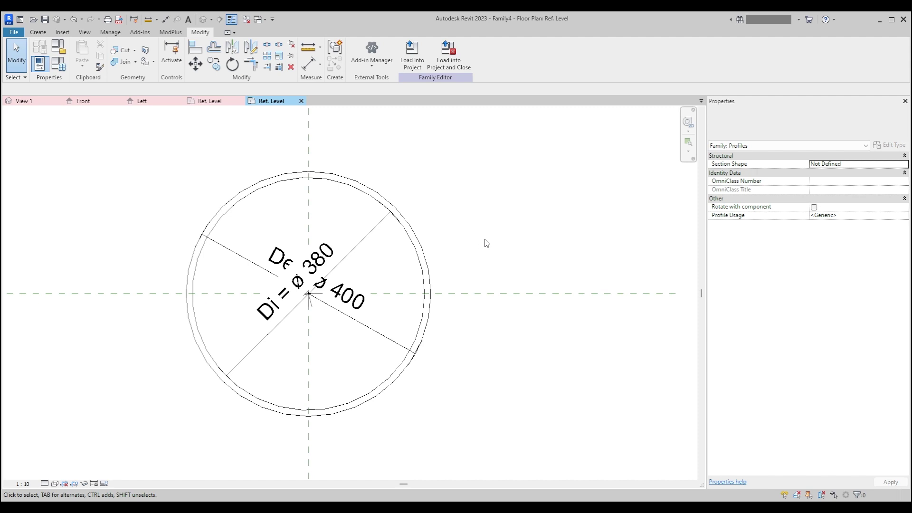
- Save the profile family as Family2, close the inactive views, and load it into the Family3 generic model while closing the profile
key(ctrl+s)
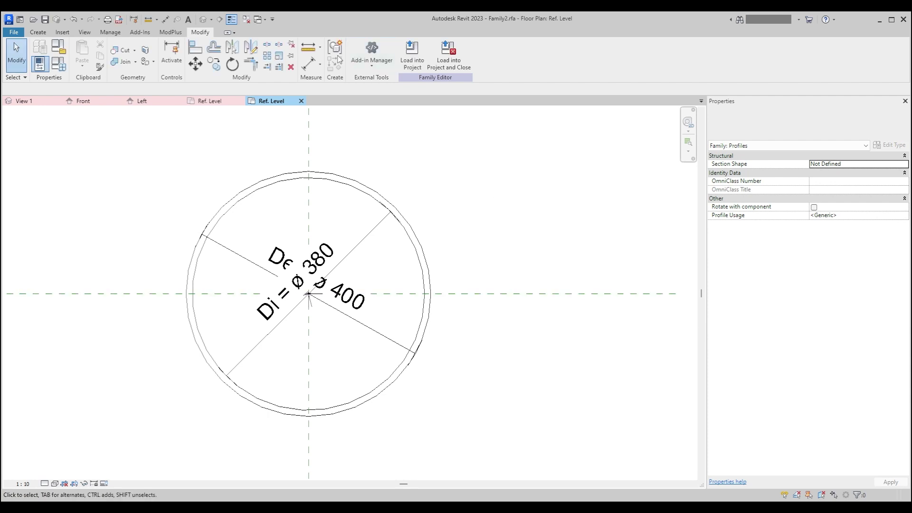
click(246, 19)
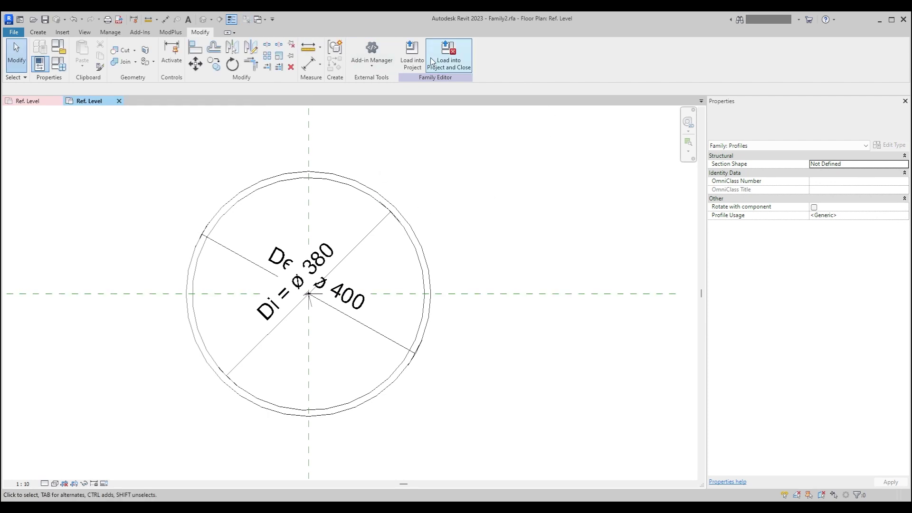
click(448, 67)
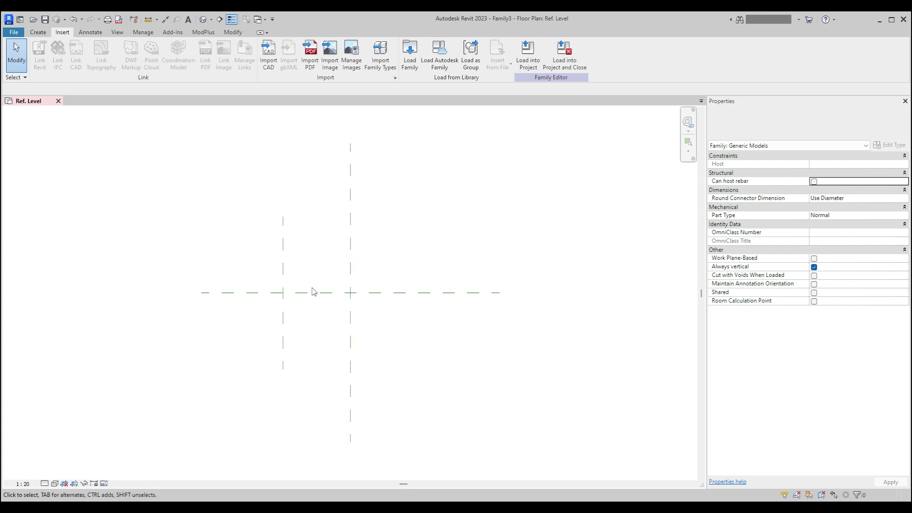
scroll(313, 288, up, 3)
scroll(326, 279, down, 1)
middle_drag(331, 276, 326, 284)
key(c)
key(m)
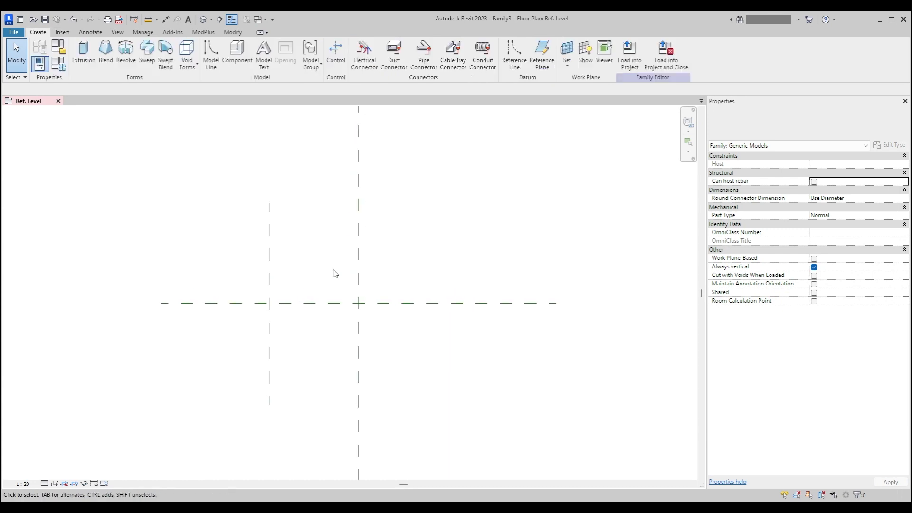
- Display the Project Browser in the Family3 window
click(143, 32)
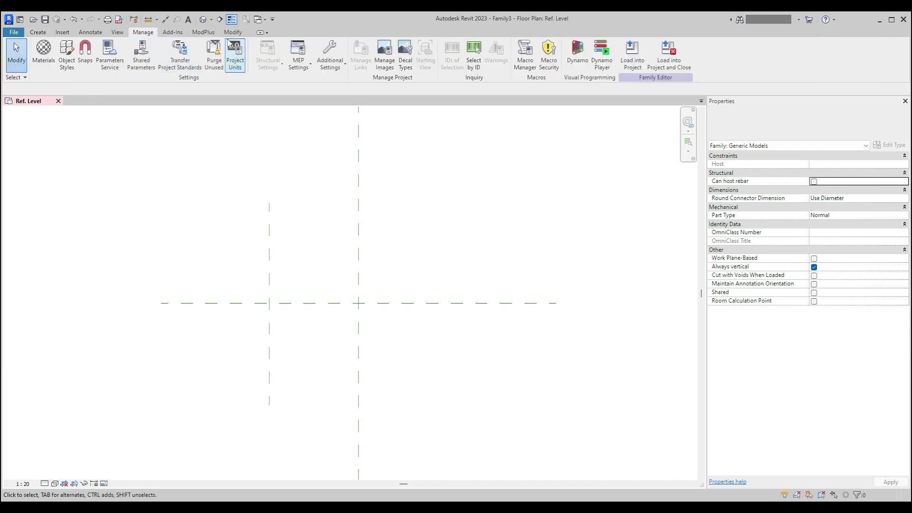
click(233, 32)
click(119, 34)
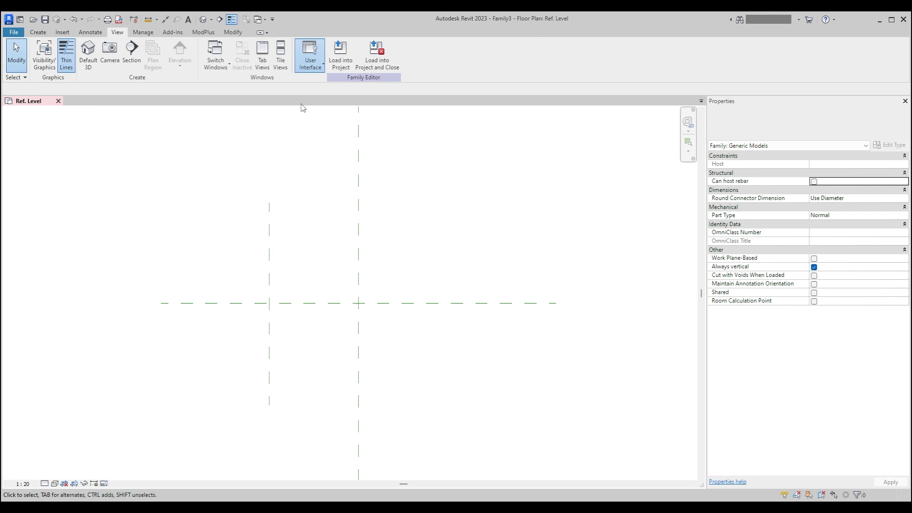
middle_drag(382, 212, 229, 217)
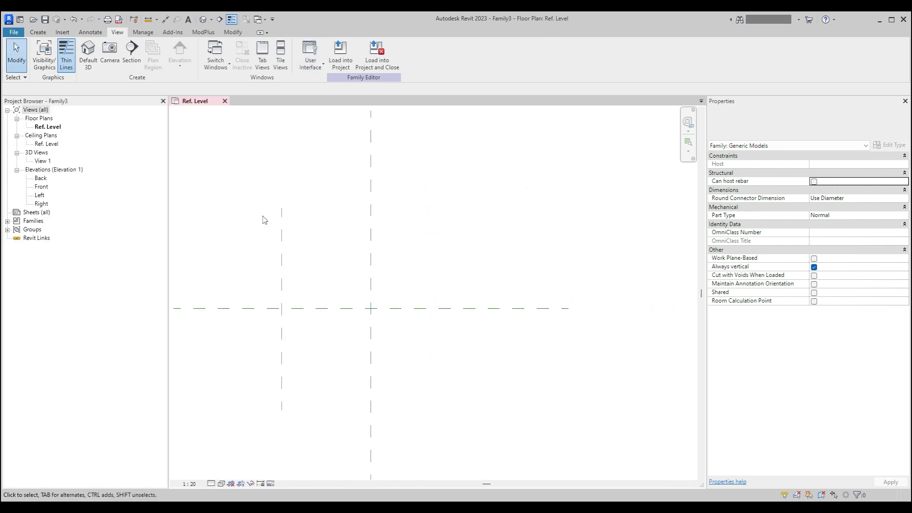
middle_drag(304, 218, 359, 207)
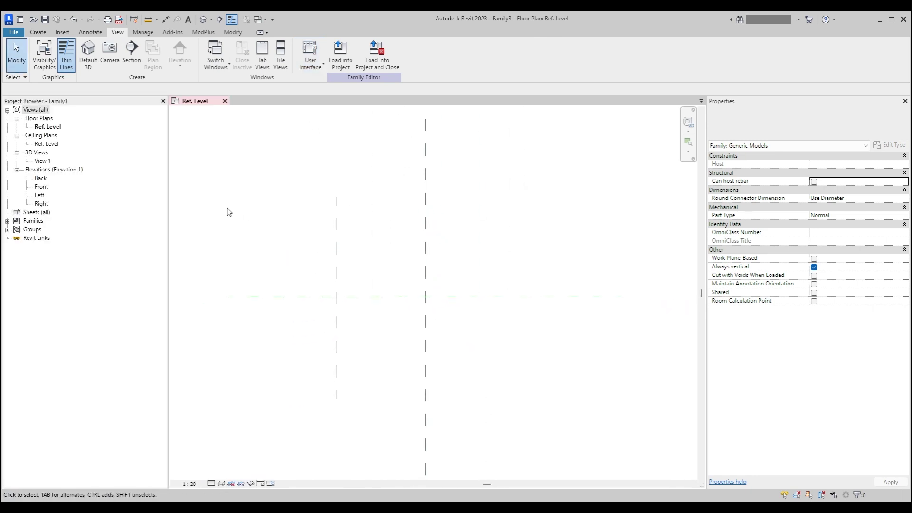
- Open the type properties of the loaded Family2 profile type from the project's families
double_click(34, 221)
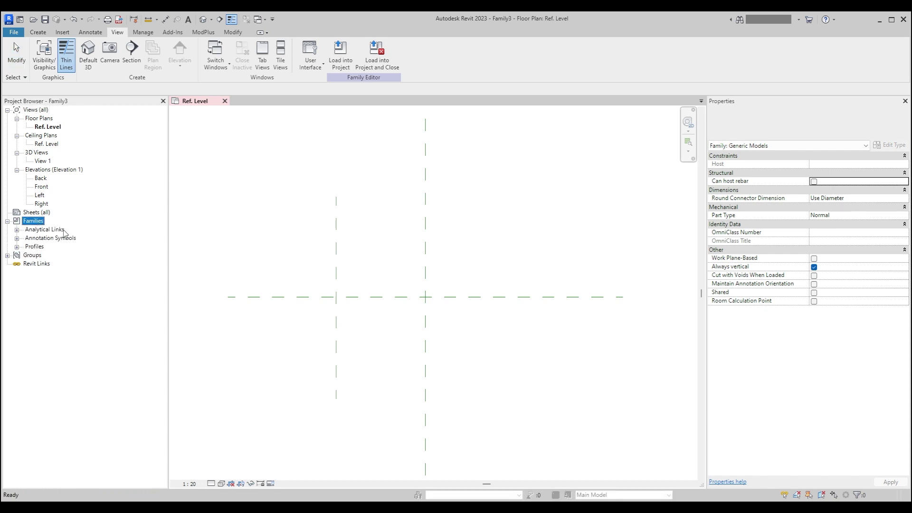
double_click(38, 247)
double_click(43, 256)
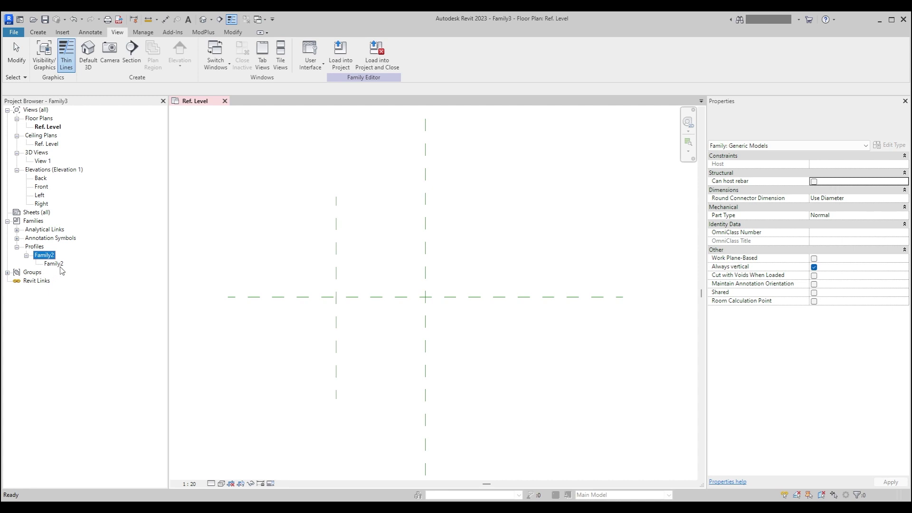
click(54, 264)
double_click(60, 264)
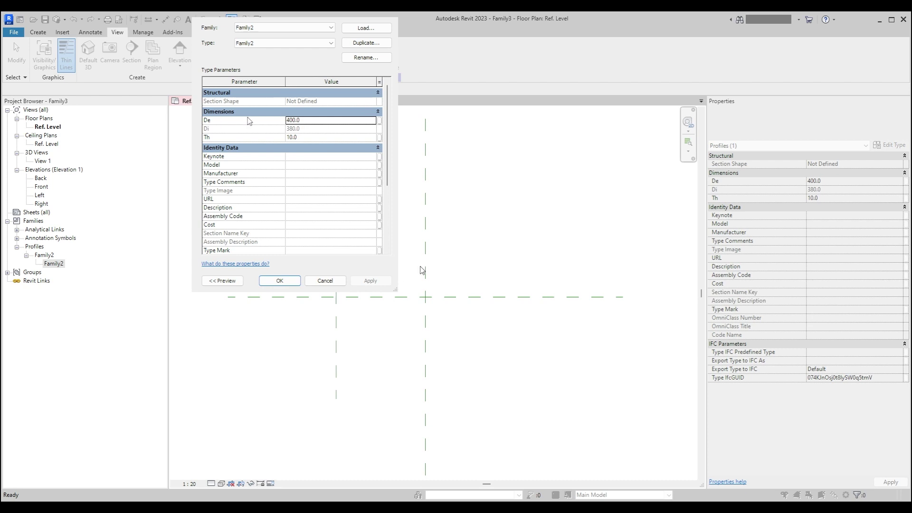
- Associate the profile's De dimension with a new instance family parameter named D
click(380, 121)
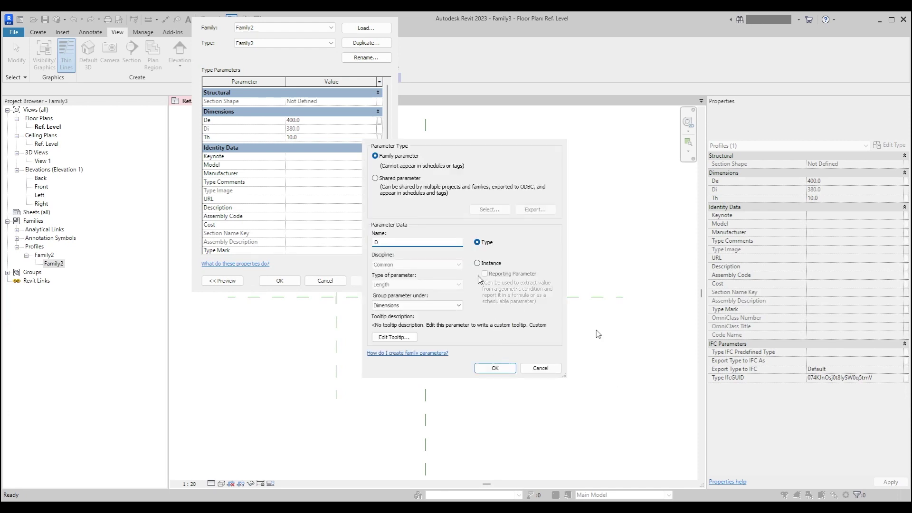
click(490, 264)
click(494, 369)
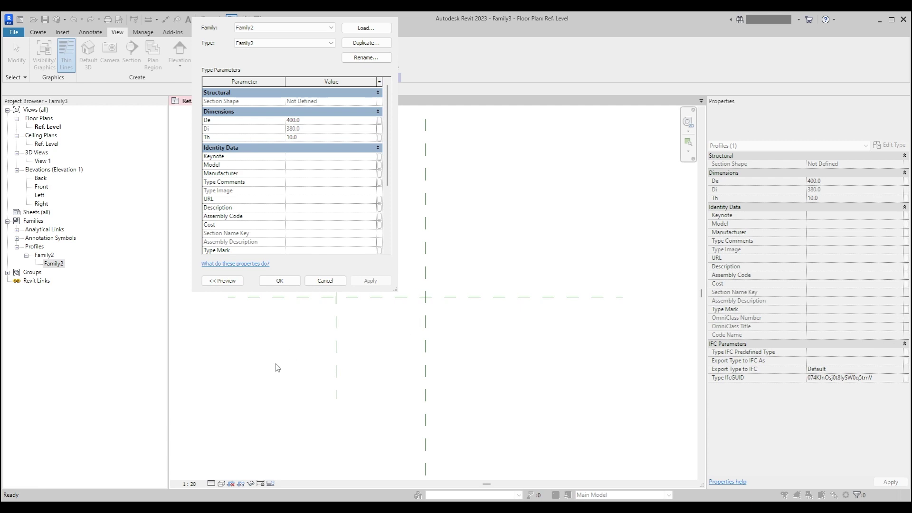
- Associate the profile's Th dimension with a new instance family parameter named Th and accept the type properties
click(380, 138)
click(193, 349)
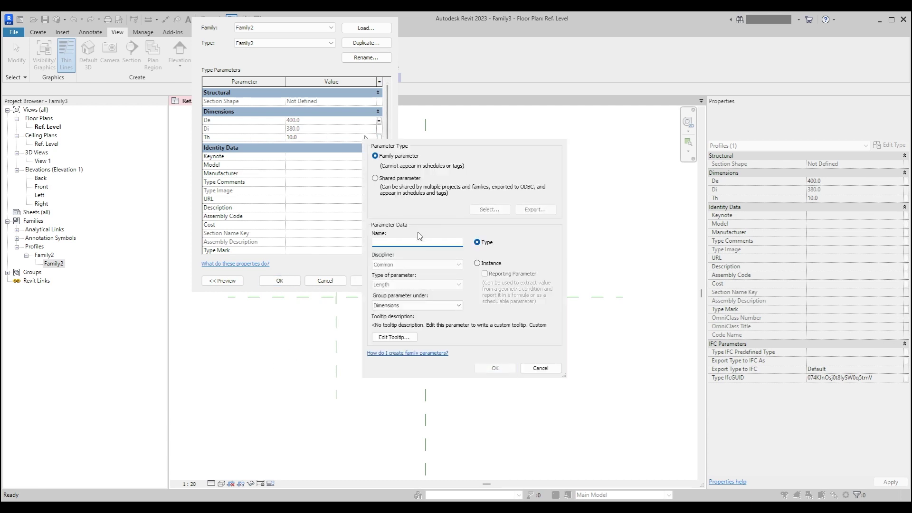
text(Th)
click(489, 263)
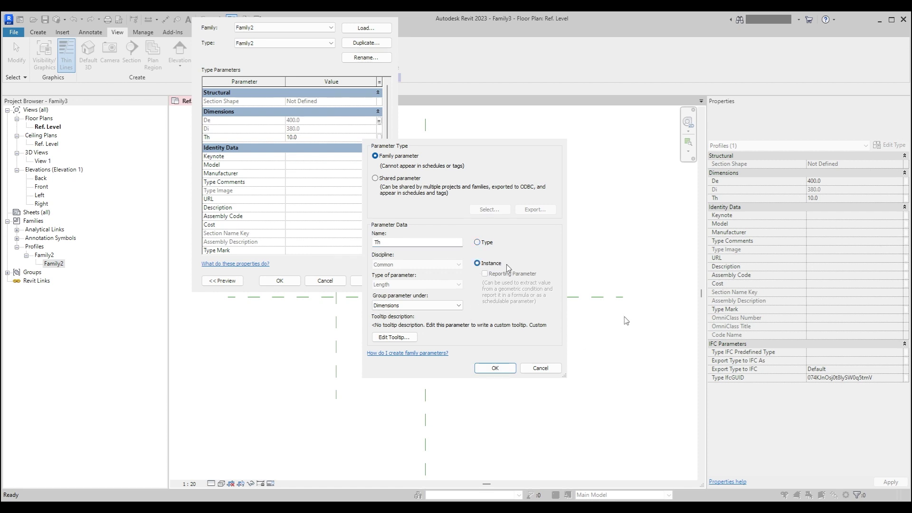
click(497, 373)
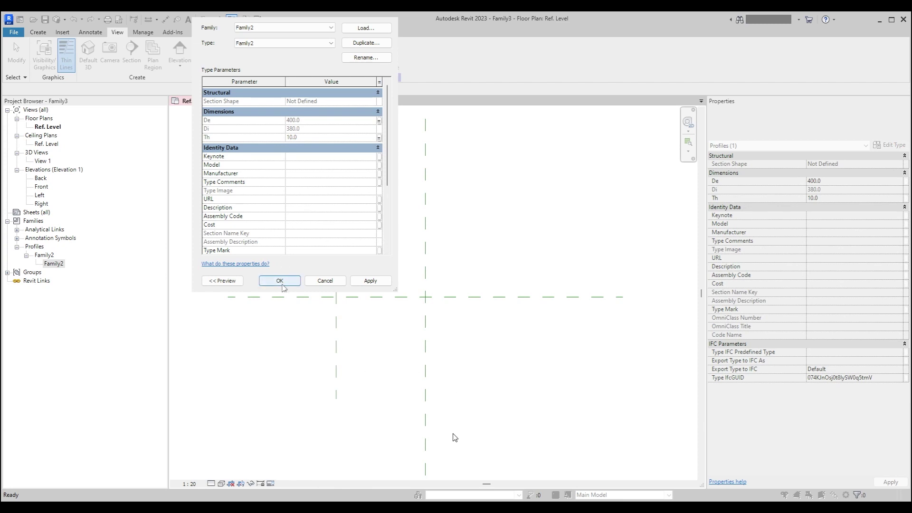
click(281, 281)
click(474, 369)
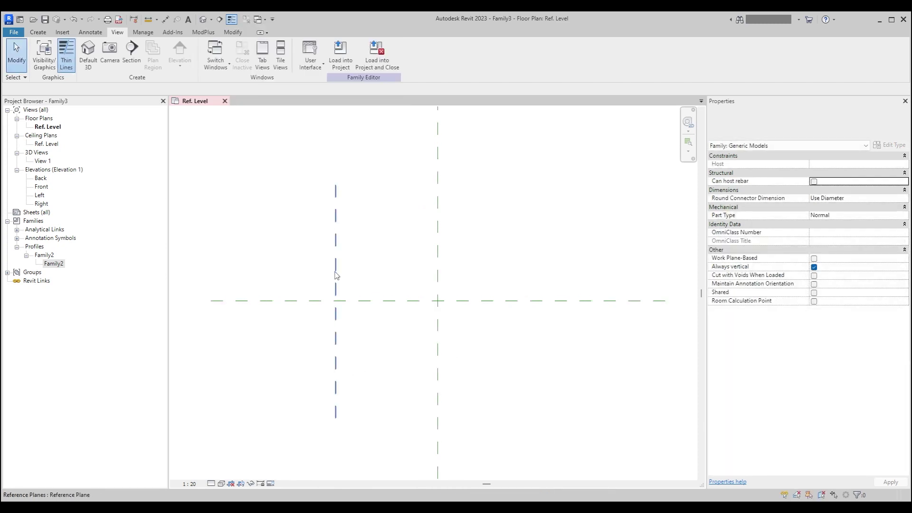
- Add an instance length parameter named R under Dimensions in the family types of Family3
mouse_move(421, 290)
middle_down()
mouse_move(448, 313)
mouse_move(429, 283)
middle_up()
click(38, 31)
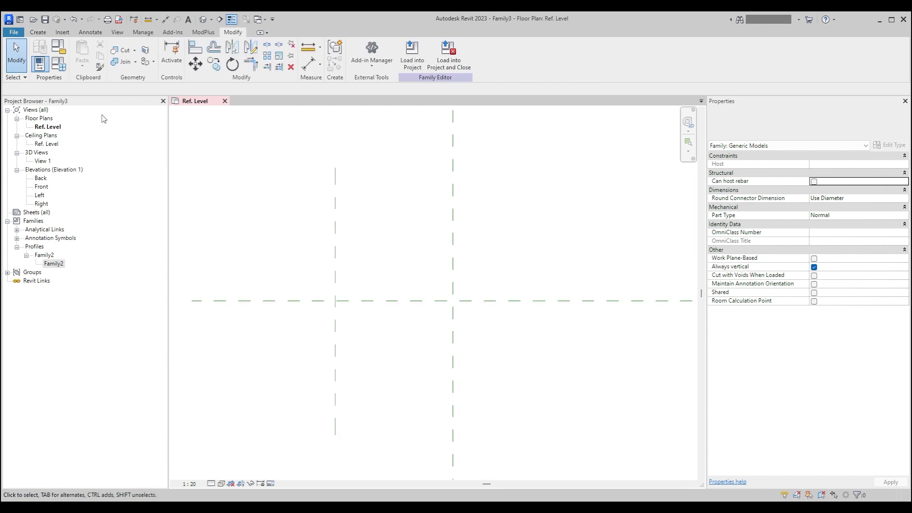
click(58, 64)
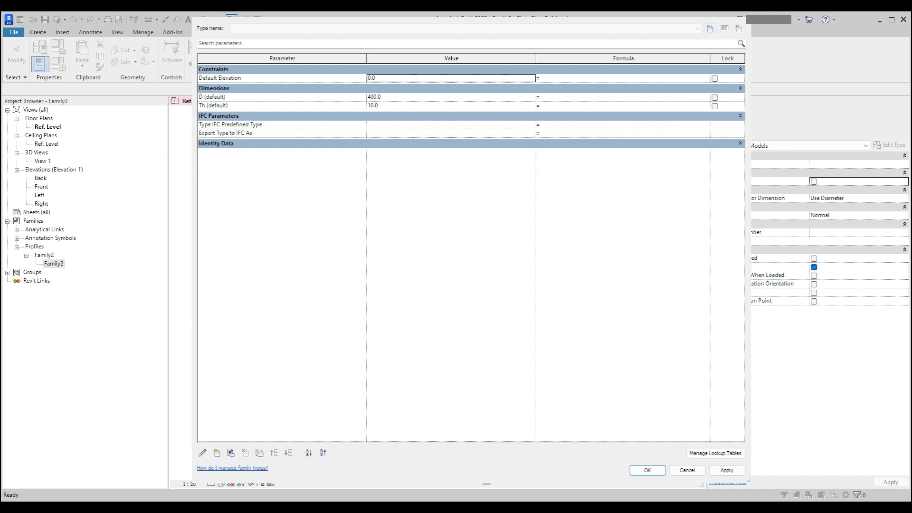
click(217, 452)
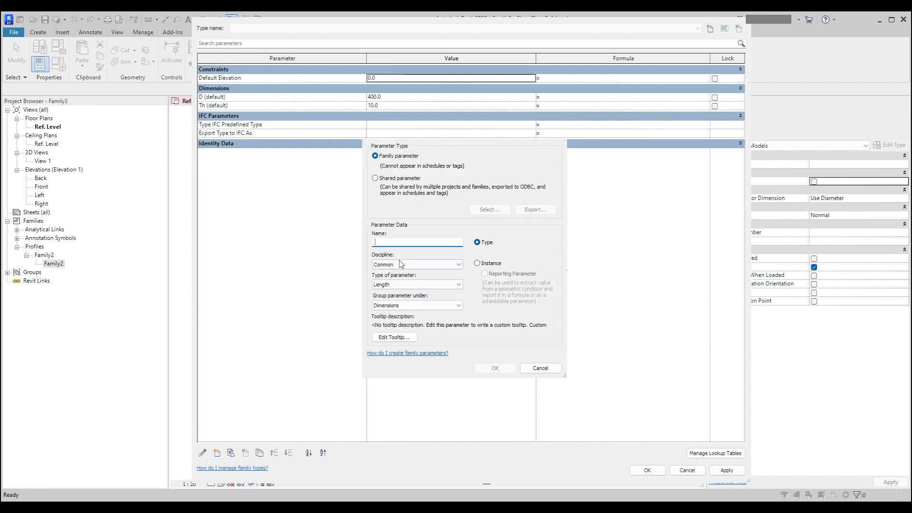
text(R)
click(493, 263)
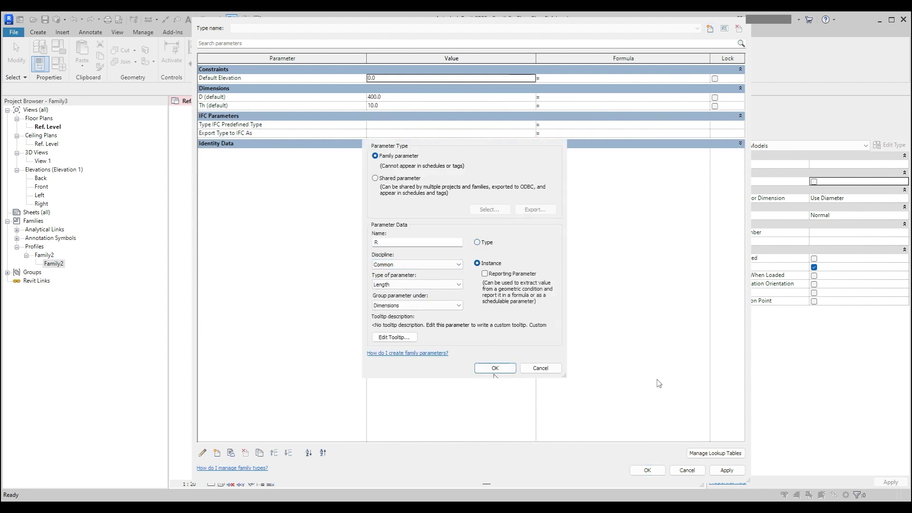
key(Return)
- Add an instance length parameter named DN under Dimensions
click(217, 453)
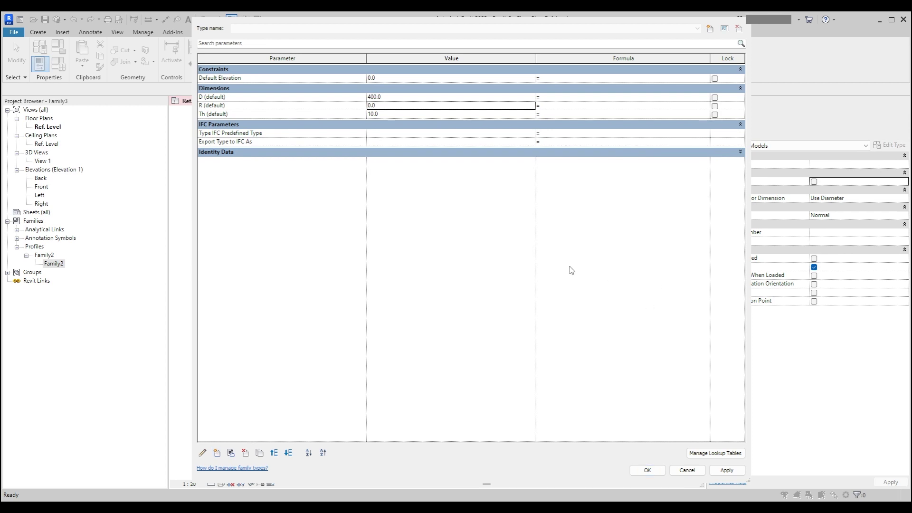
text(DN)
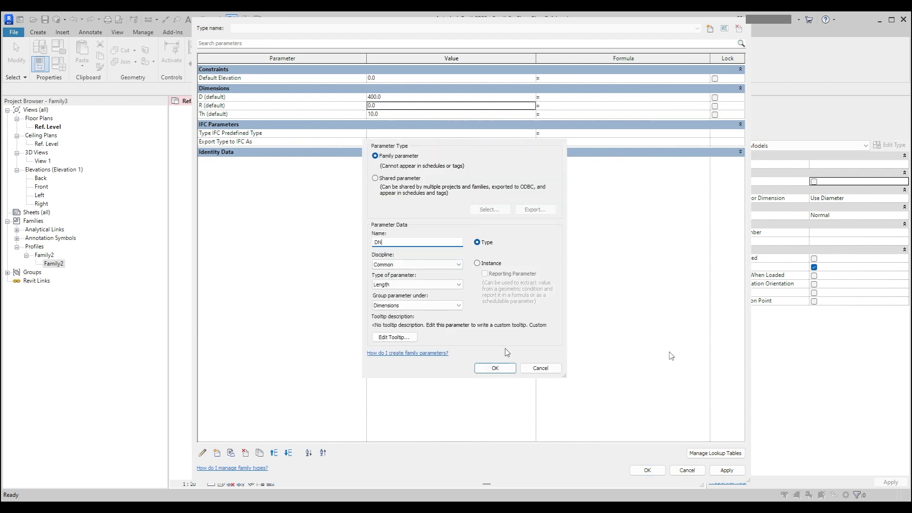
click(494, 263)
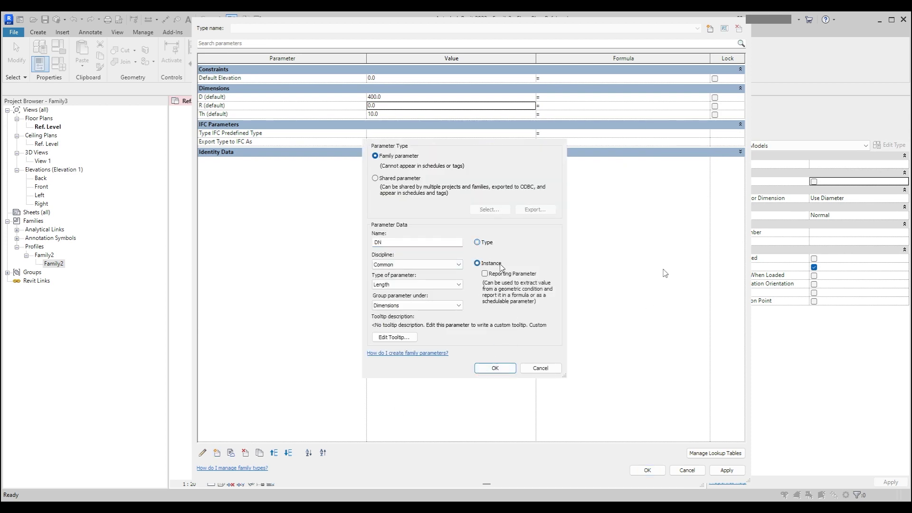
click(502, 370)
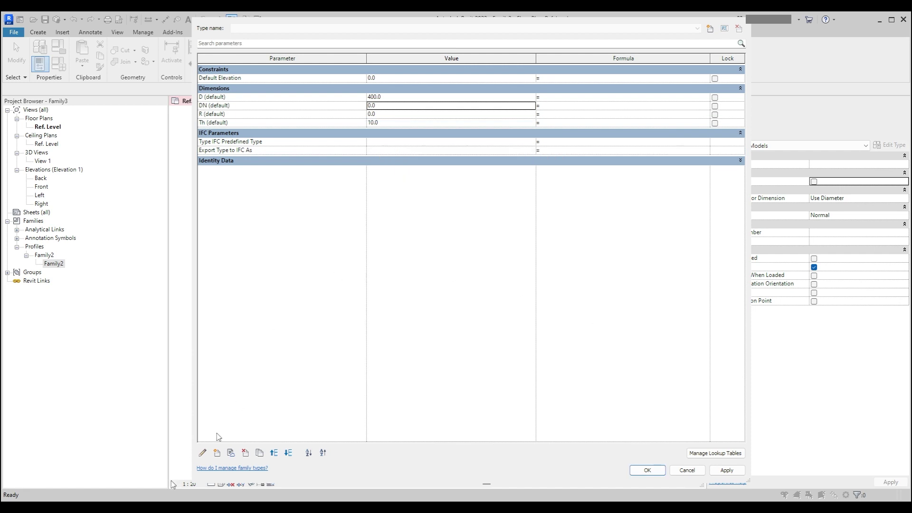
- Add an instance length parameter named b under Dimensions
click(217, 453)
click(487, 264)
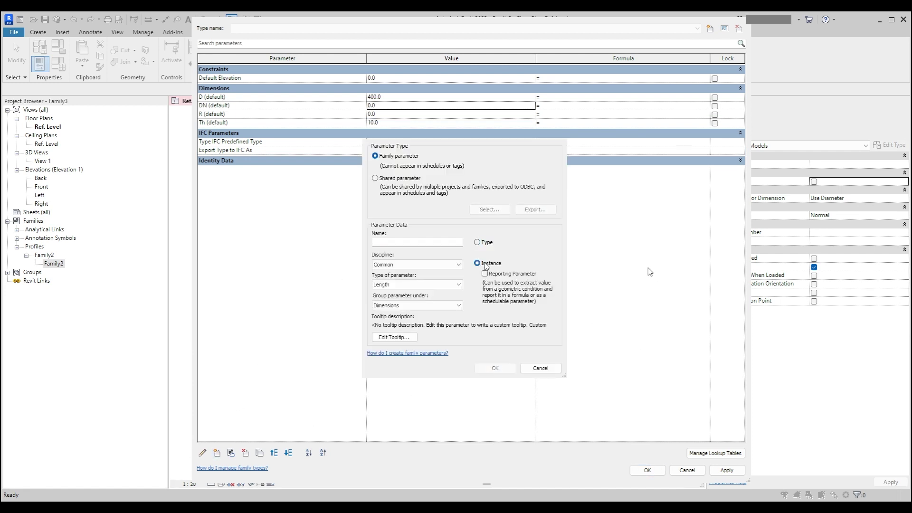
click(419, 243)
text(b)
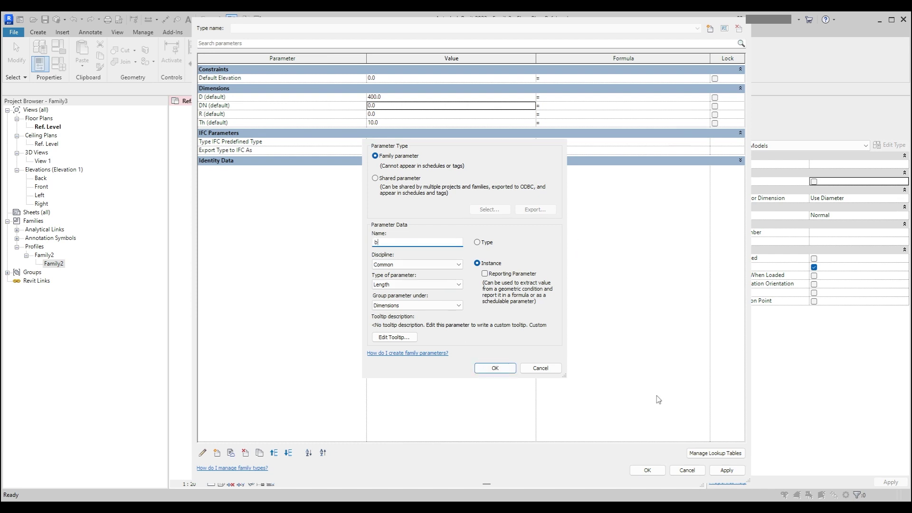
click(495, 369)
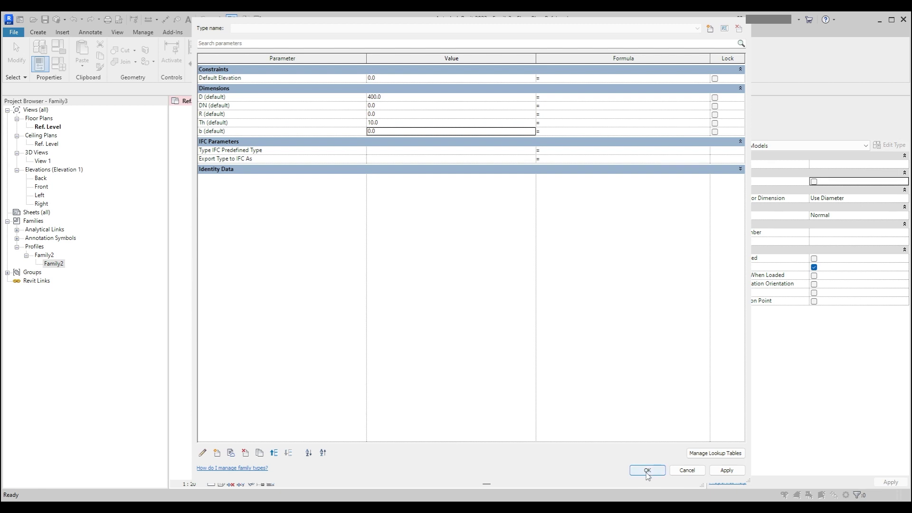
- Set DN to 100, R to 150 and b to 100 in the family types and apply the values
click(389, 105)
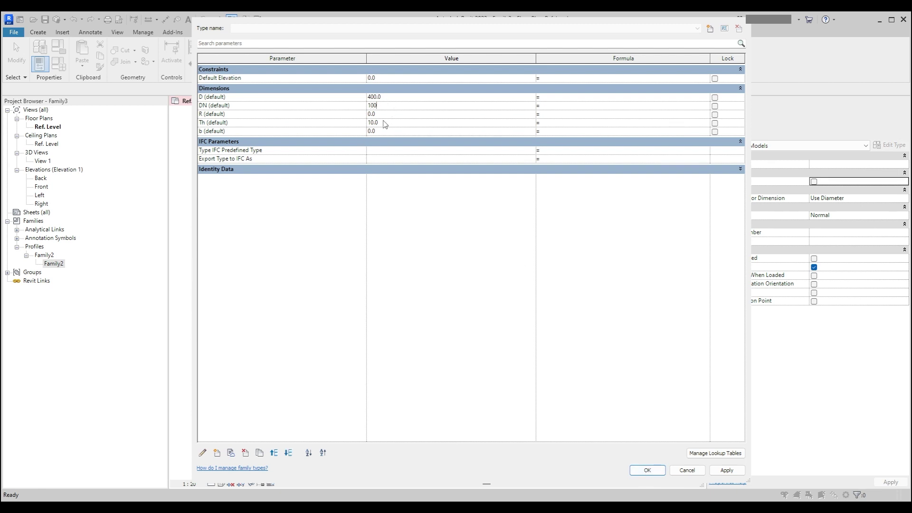
click(392, 115)
click(399, 131)
text(100)
click(413, 296)
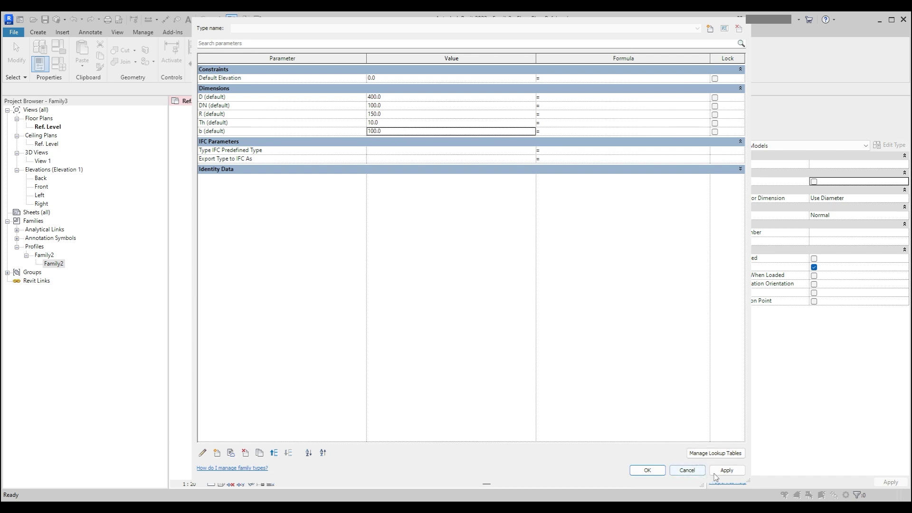
click(726, 470)
click(647, 471)
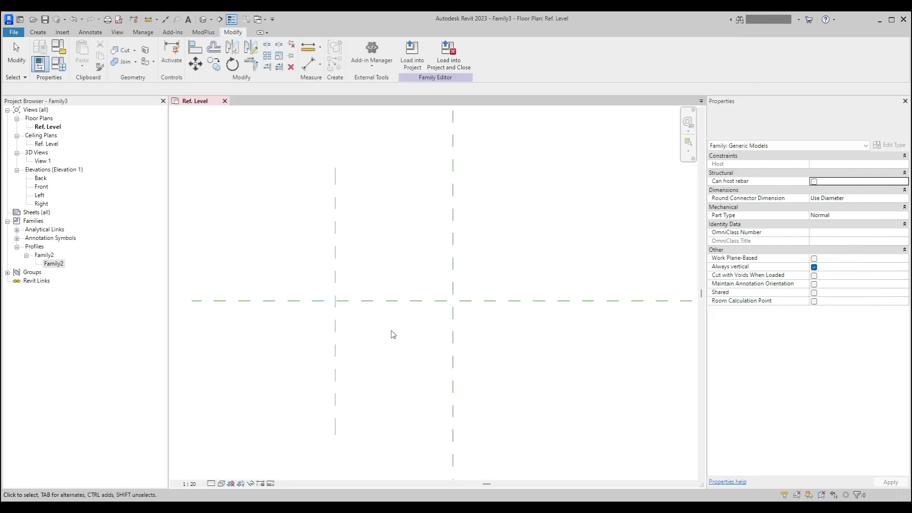
- Draw a horizontal reference plane about 556 mm above the Center (Front/Back) plane, crossing both vertical reference planes
middle_drag(378, 285, 404, 313)
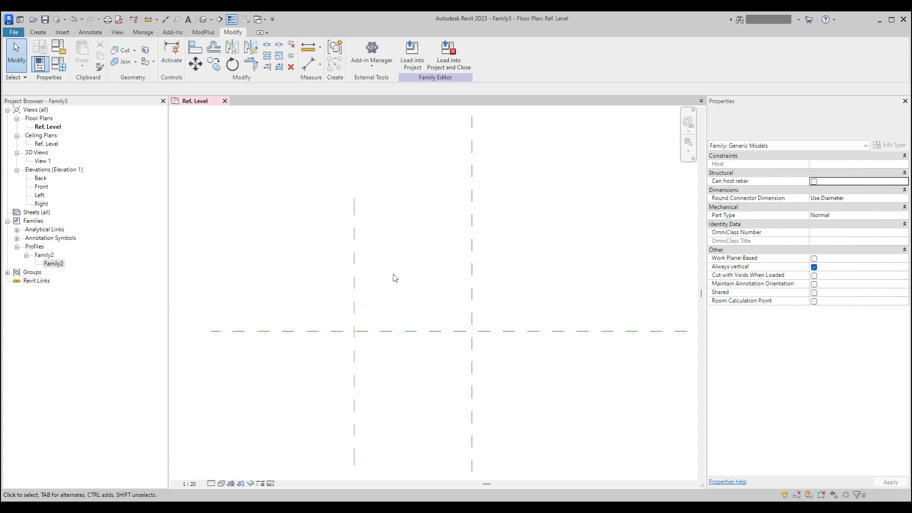
middle_drag(395, 278, 403, 247)
click(42, 34)
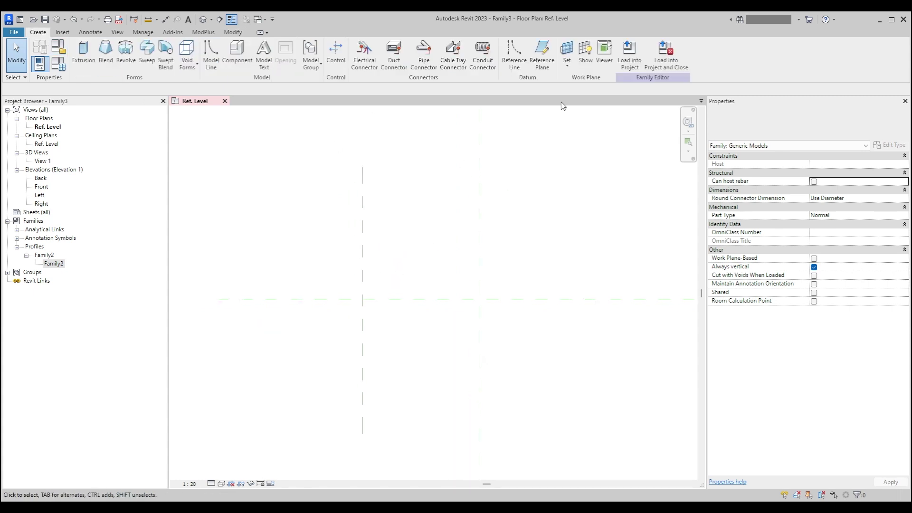
click(543, 53)
click(312, 226)
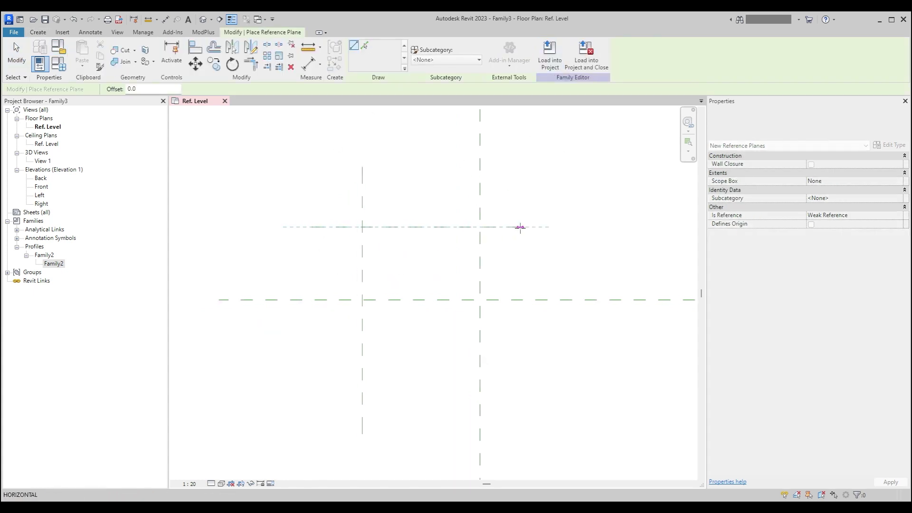
click(538, 227)
key(Escape)
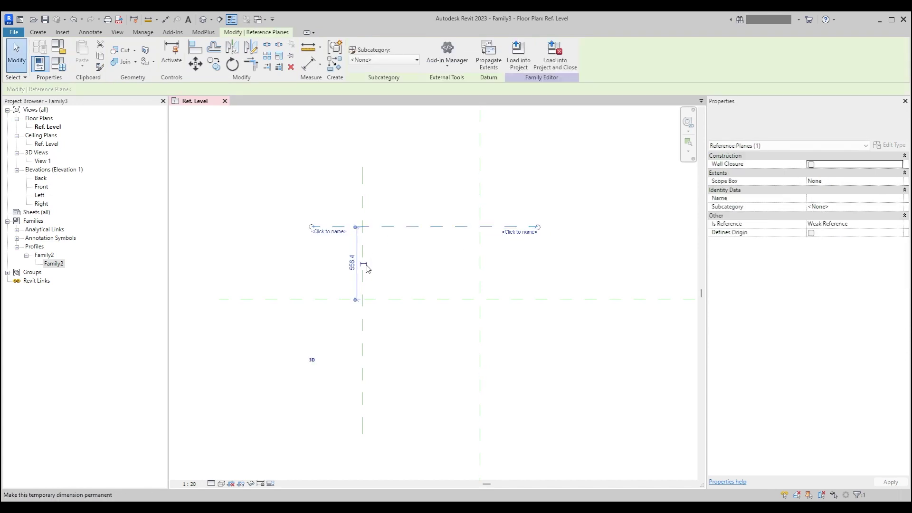
- Make the temporary dimension between the two horizontal planes permanent, place it left of the vertical planes and label it with parameter R
click(366, 266)
click(359, 284)
drag(360, 285, 300, 289)
click(326, 288)
click(299, 280)
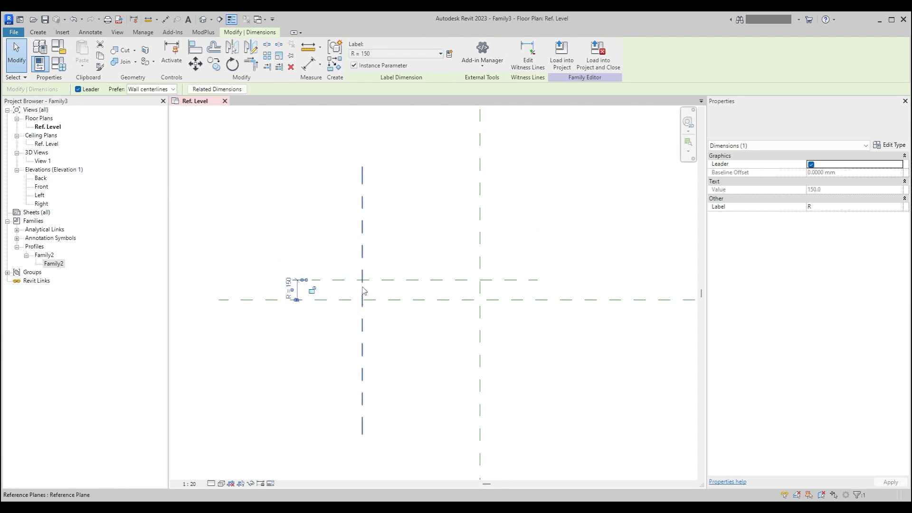
click(327, 292)
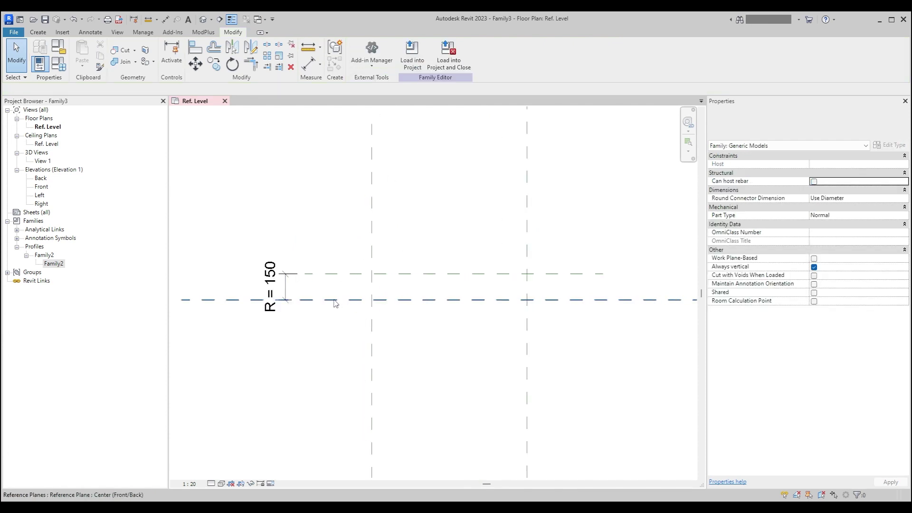
scroll(334, 300, up, 2)
scroll(424, 294, down, 2)
mouse_move(437, 314)
middle_down()
mouse_move(433, 292)
mouse_move(427, 305)
middle_up()
scroll(430, 292, down, 2)
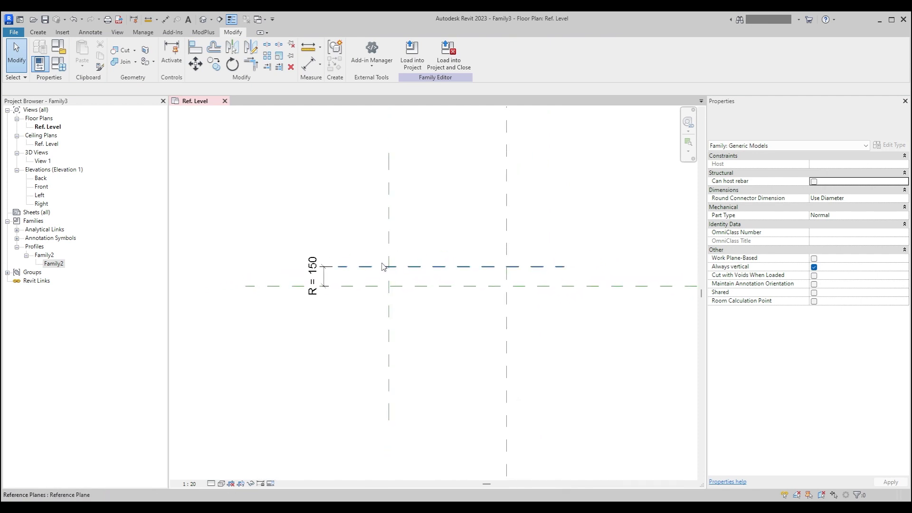
scroll(380, 252, up, 1)
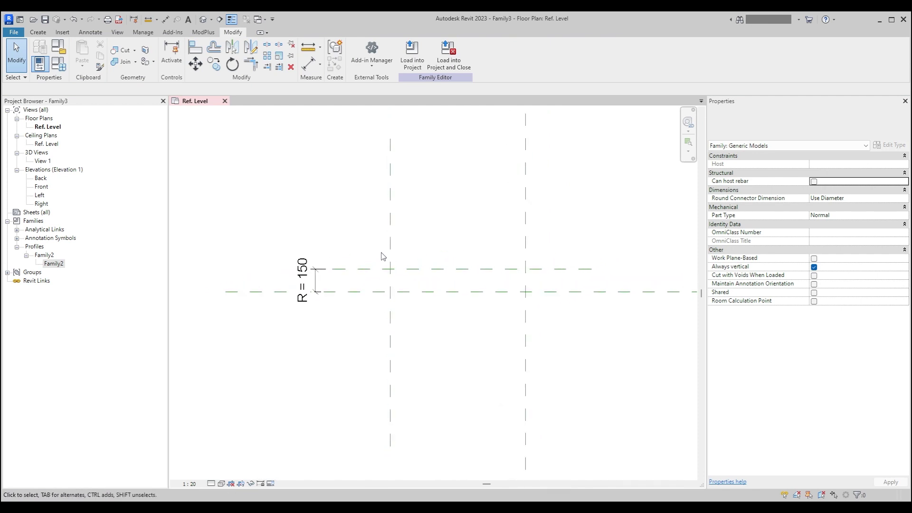
scroll(385, 257, down, 1)
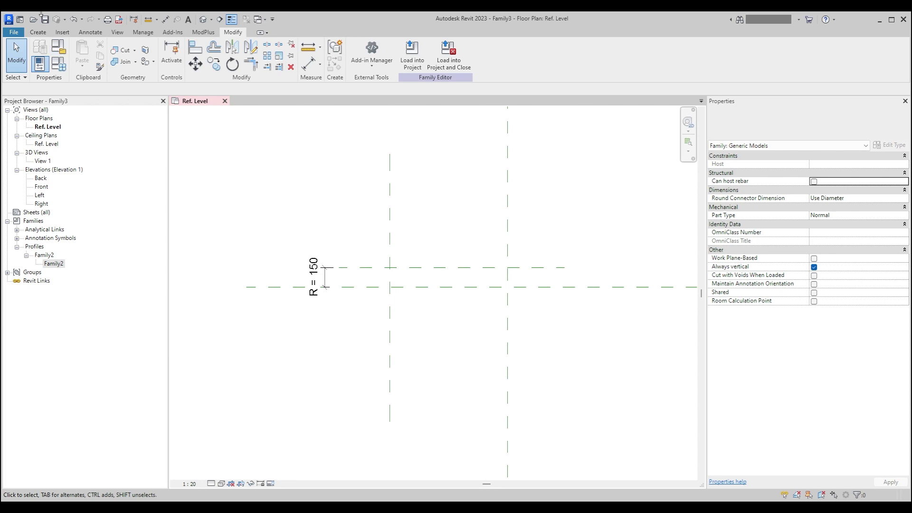
- Start a sweep and sketch its path as a center-ends arc of radius 150 and about 61°, centred where the new plane crosses the left vertical plane
click(38, 32)
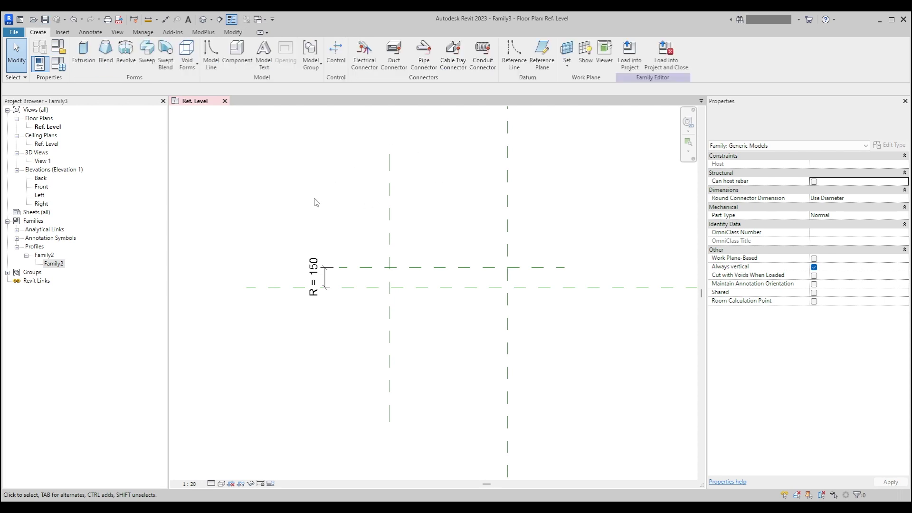
click(149, 55)
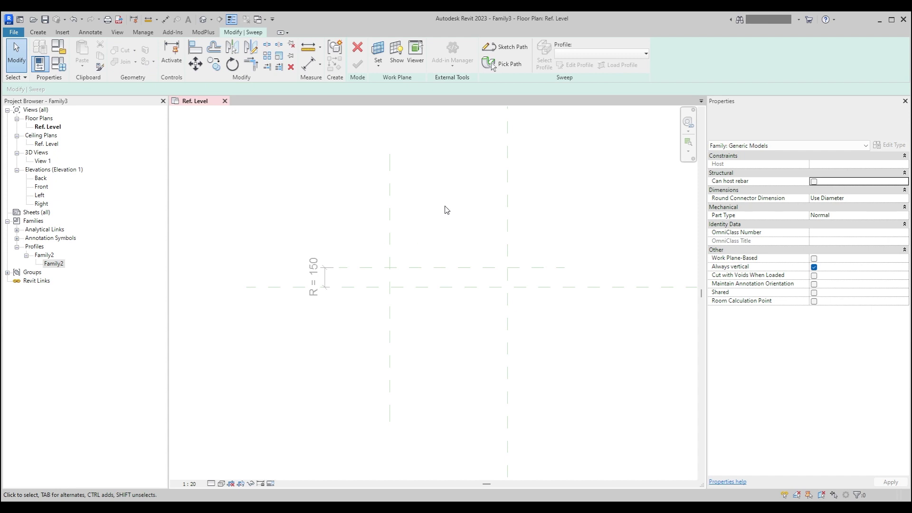
scroll(363, 279, up, 2)
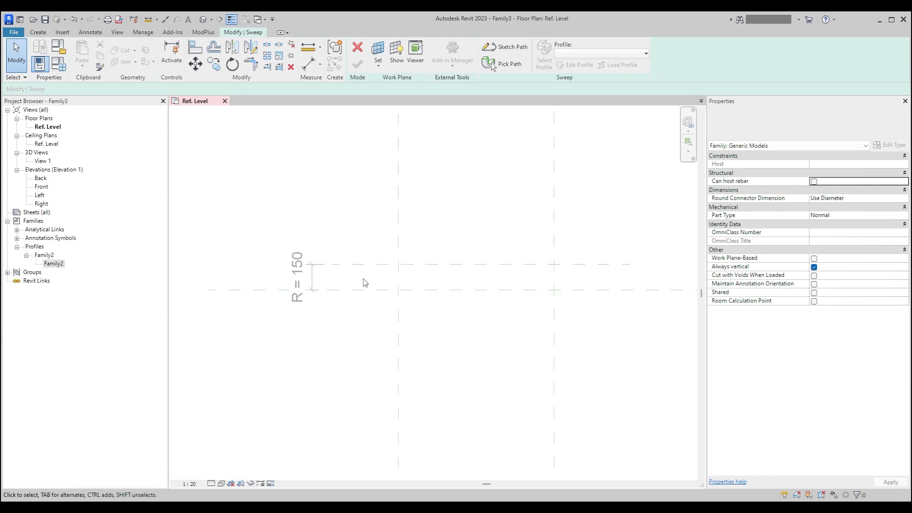
click(512, 47)
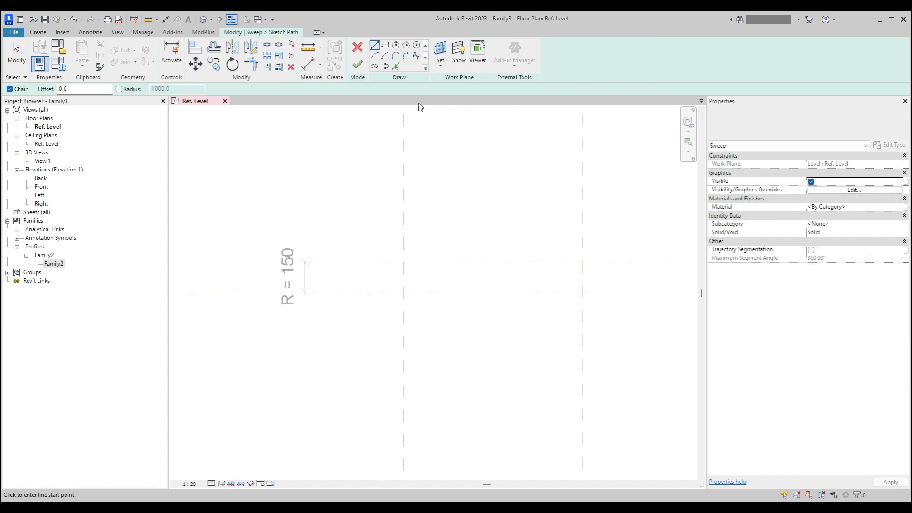
click(386, 56)
scroll(409, 268, up, 2)
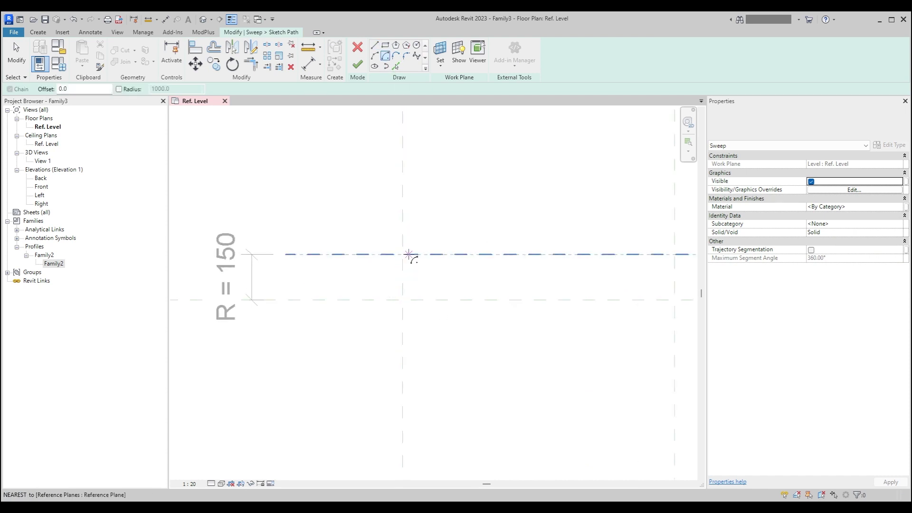
click(403, 255)
click(403, 300)
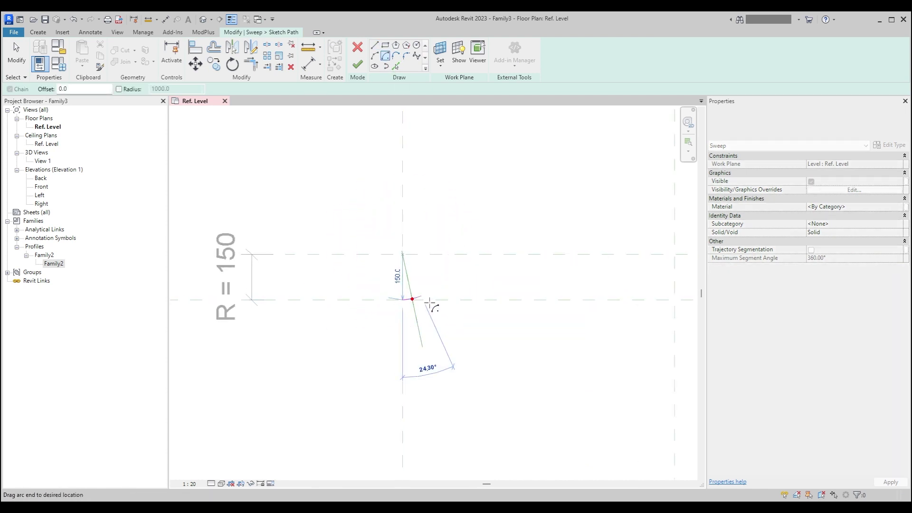
click(452, 283)
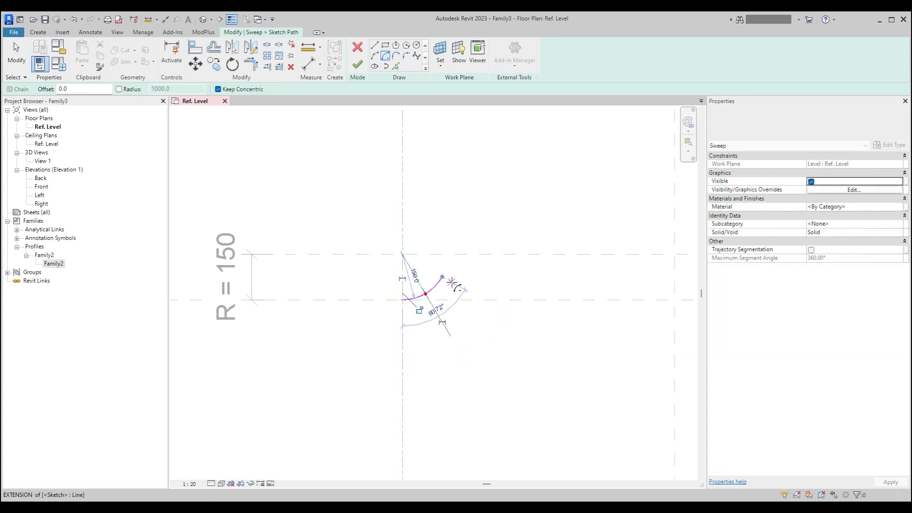
- Lock the path arc's alignment constraint at the left vertical reference plane and finish drawing arcs
click(420, 312)
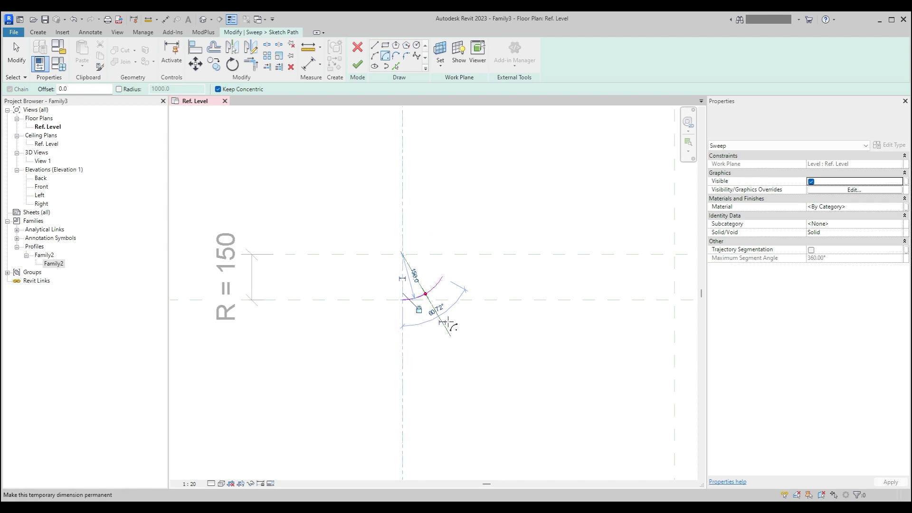
key(Escape)
key(Escape)
- Move the free end of the path arc to shorten it to an angle of about 48°
click(440, 285)
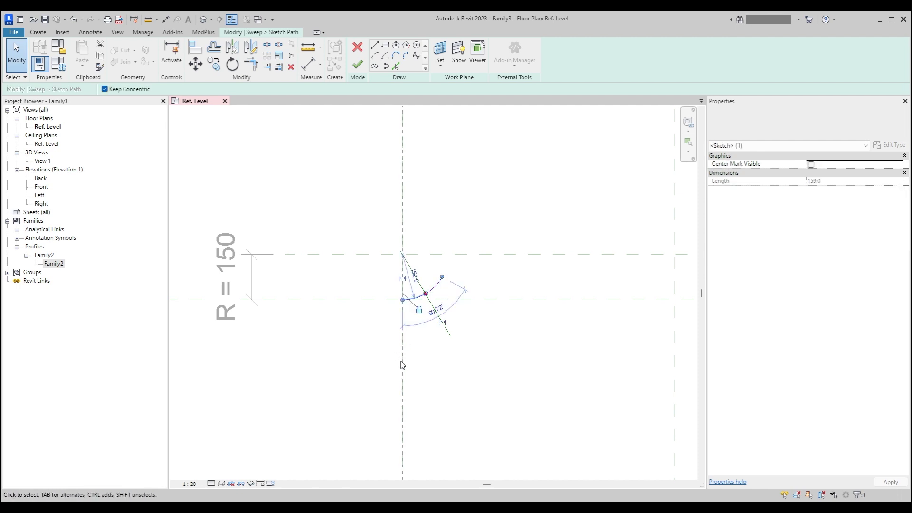
scroll(433, 280, up, 2)
scroll(504, 292, down, 2)
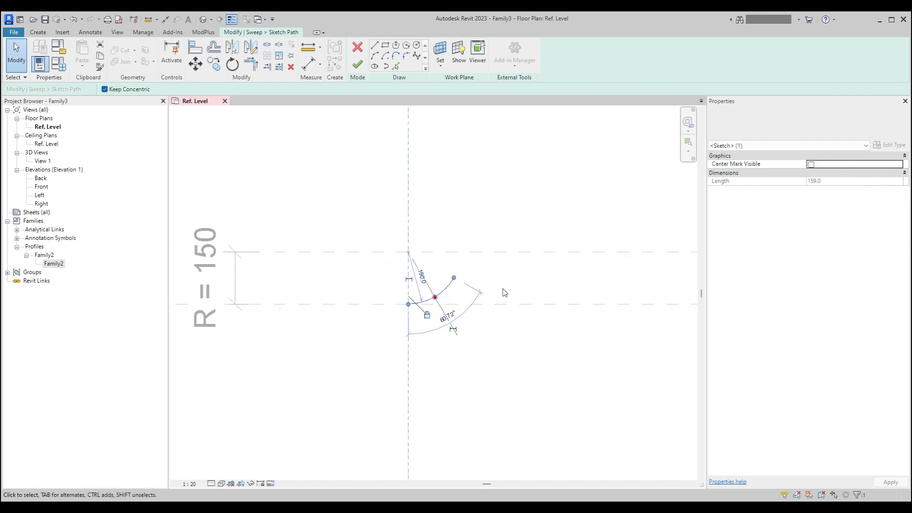
drag(460, 279, 459, 293)
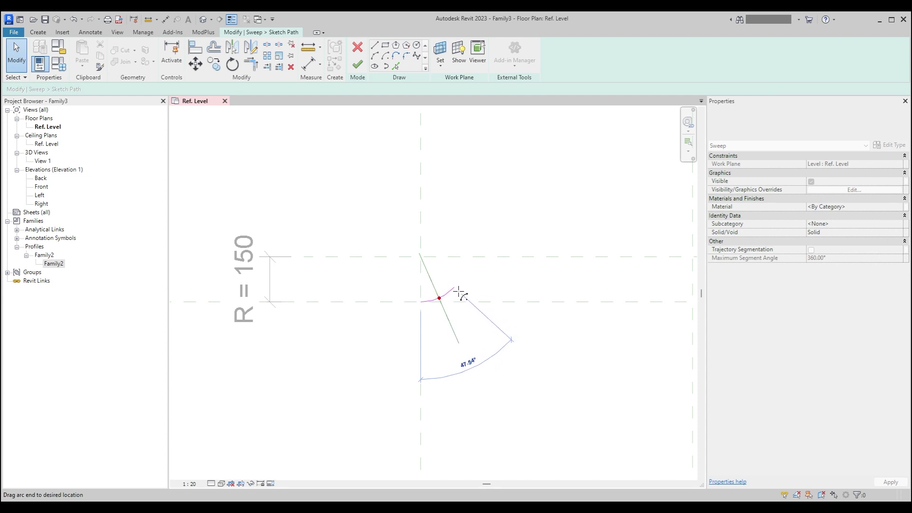
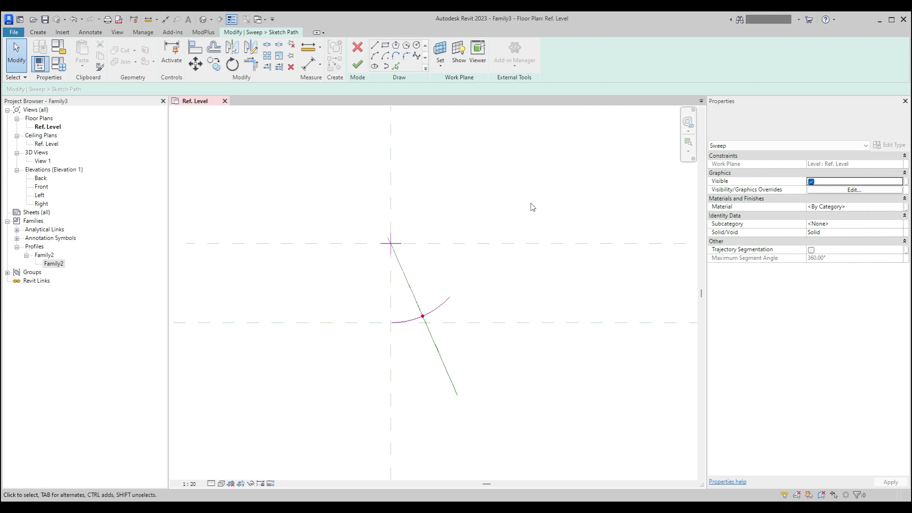
- Finish the sweep's path sketch and assign the loaded Family2 profile to the sweep
click(358, 65)
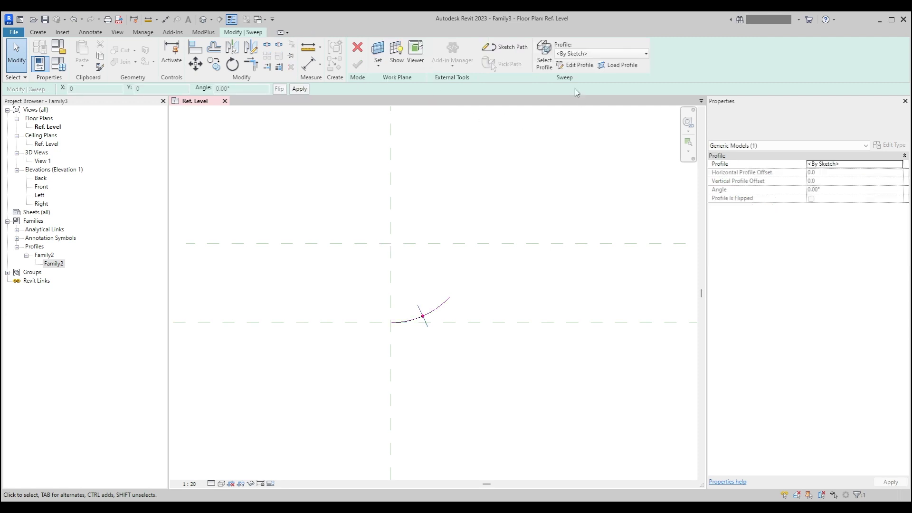
click(581, 54)
click(581, 76)
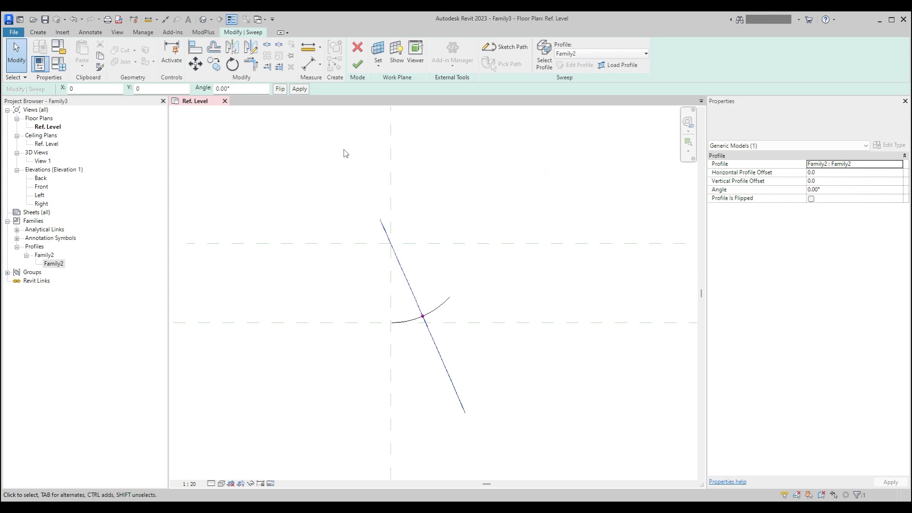
- Examine the family's parameter values and the dimensions in the Family2 profile's type properties
click(61, 65)
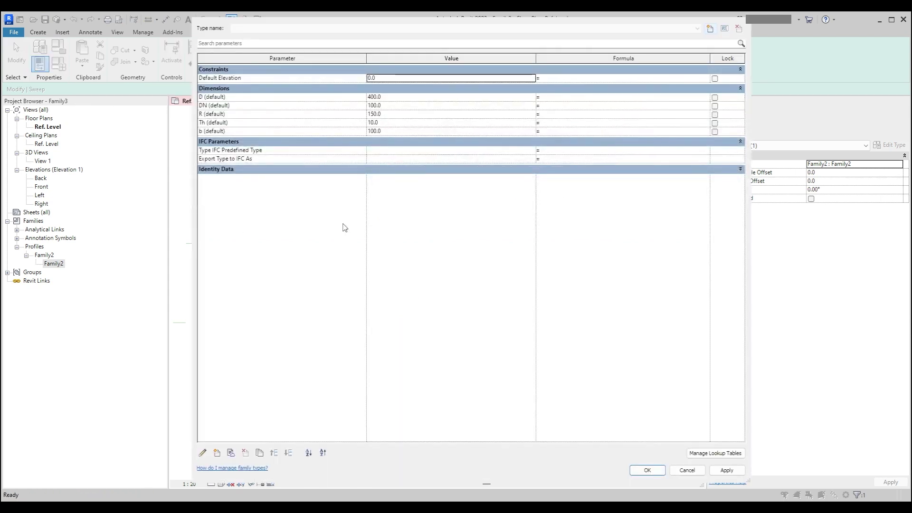
key(Escape)
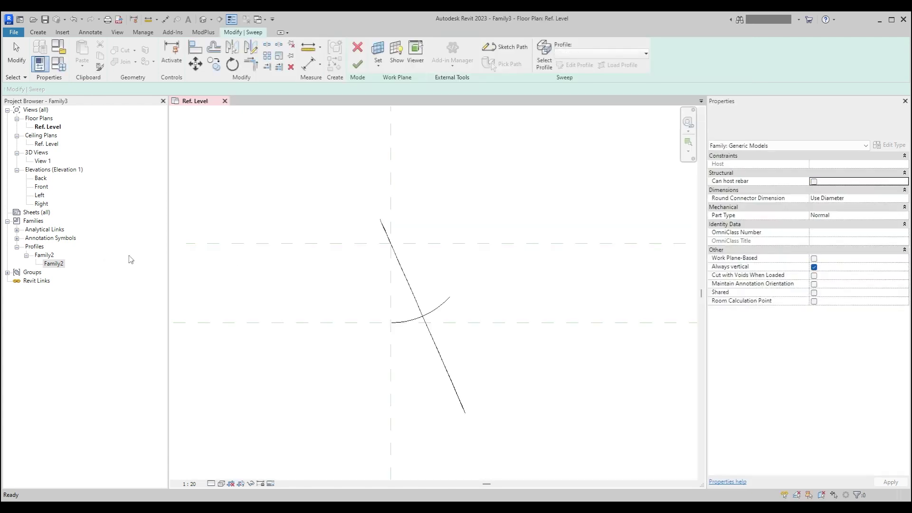
click(61, 264)
double_click(53, 266)
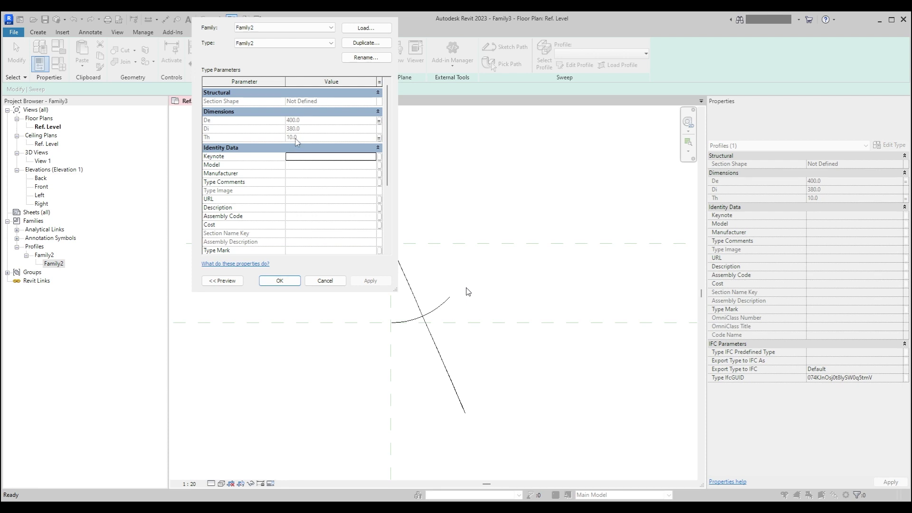
key(Escape)
- Set the family parameter D to 108.9 and apply the change
click(59, 64)
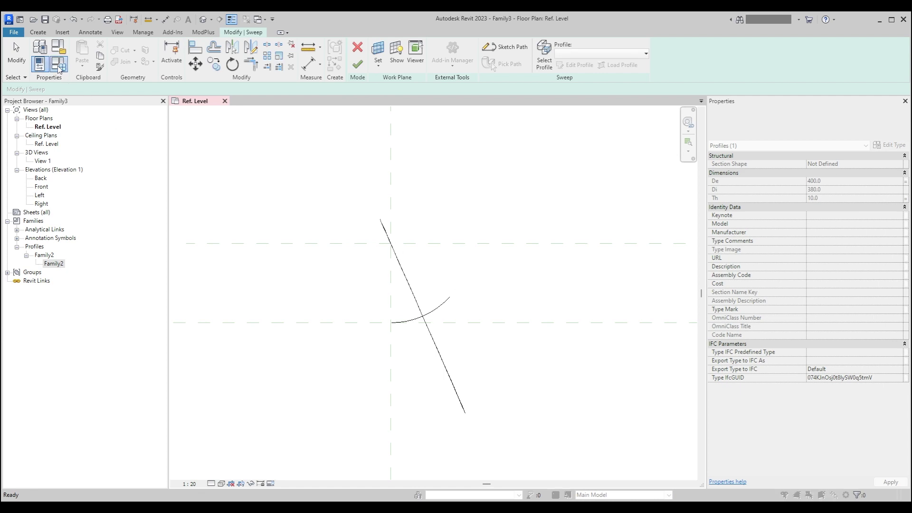
click(392, 96)
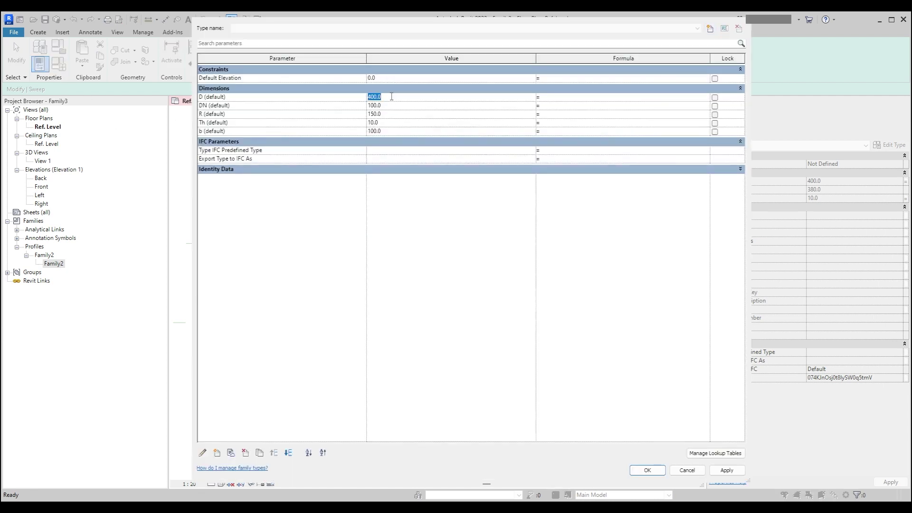
text(108.9)
click(449, 248)
click(718, 472)
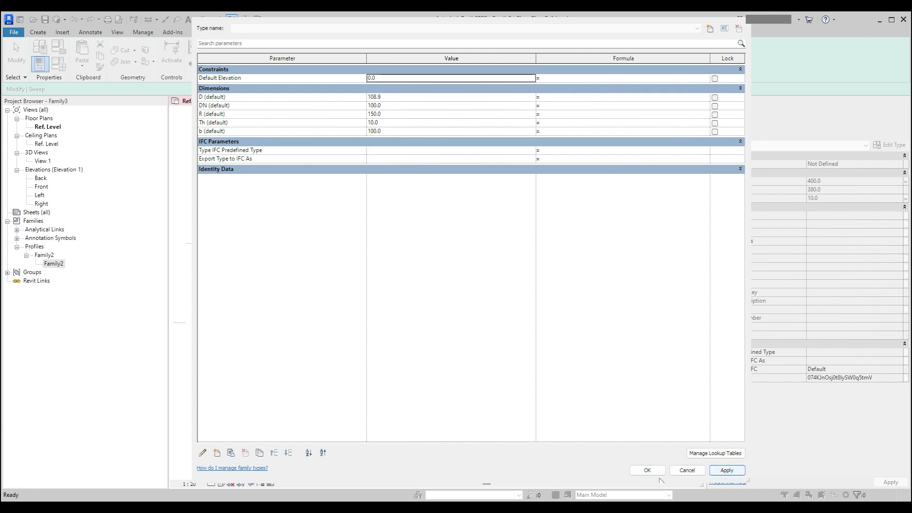
click(648, 470)
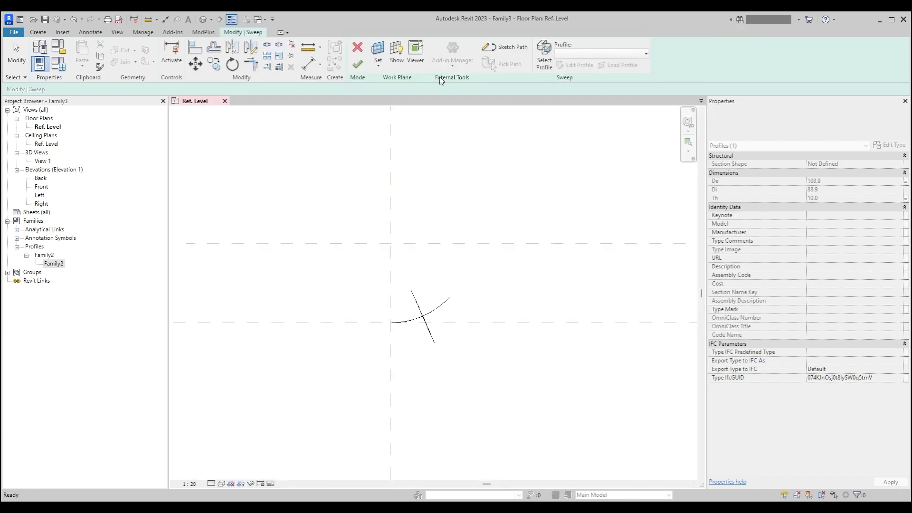
- Finish the sweep and inspect the resulting hollow elbow in the default 3D view
click(358, 64)
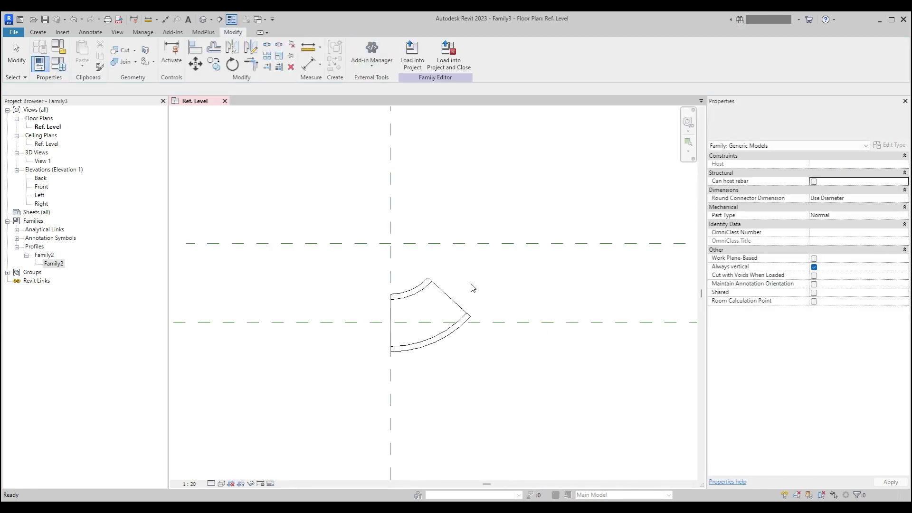
scroll(429, 264, up, 3)
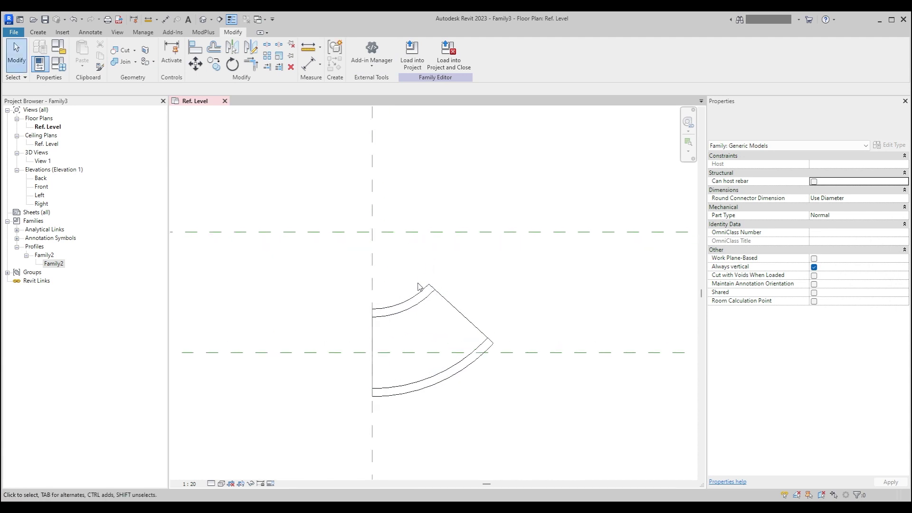
scroll(419, 286, down, 1)
middle_drag(436, 287, 445, 300)
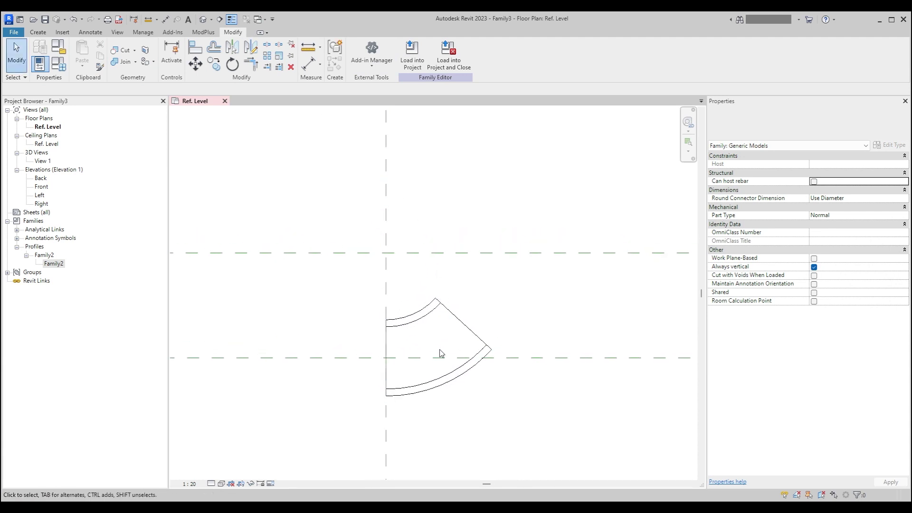
click(432, 322)
click(483, 301)
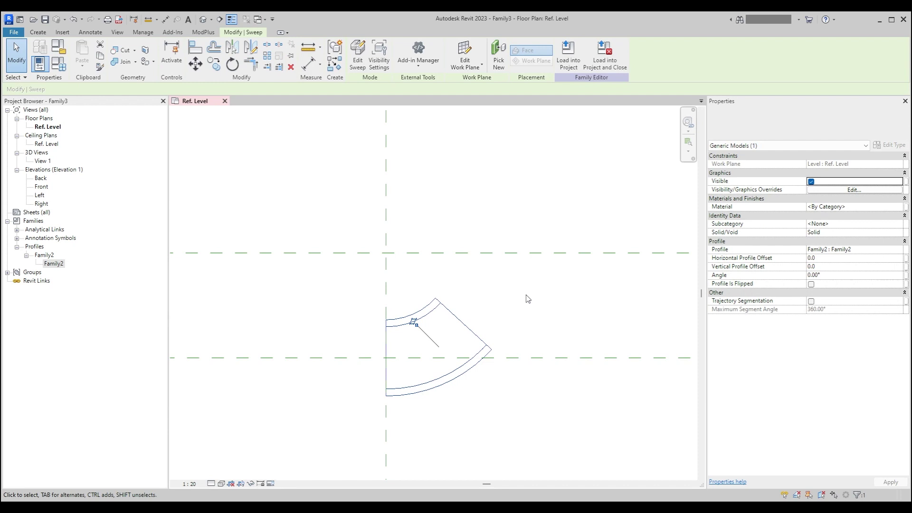
click(203, 20)
shift+middle_drag(401, 309, 127, 159)
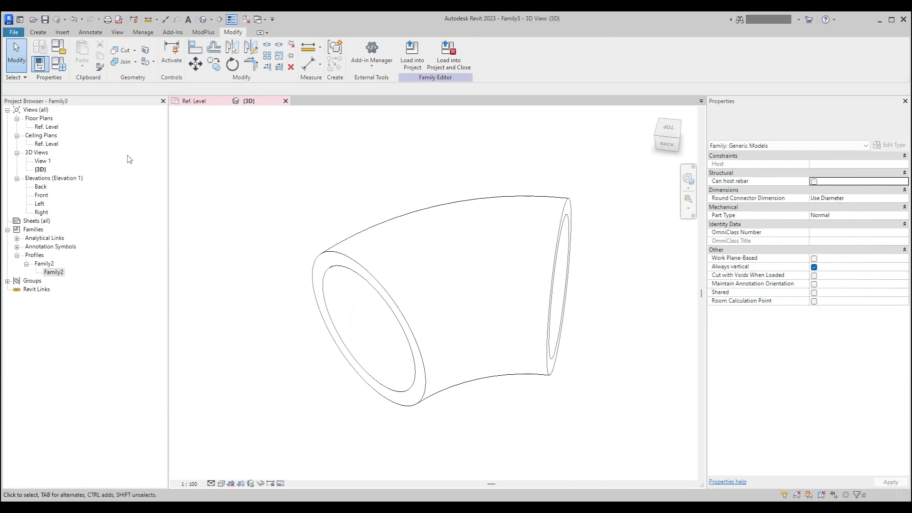
- In the Ref. Level plan, draw a reference plane from the intersection of the upper horizontal and left vertical planes, sloping down at 45°
double_click(40, 127)
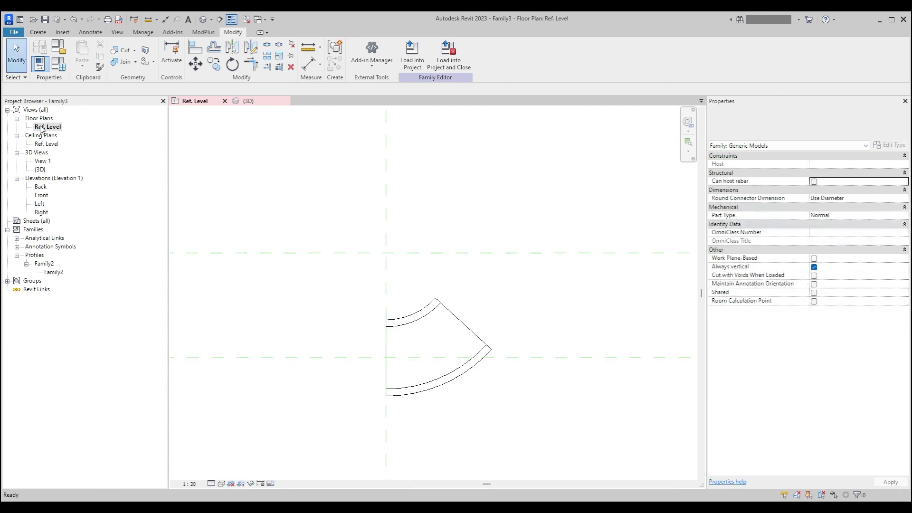
click(38, 32)
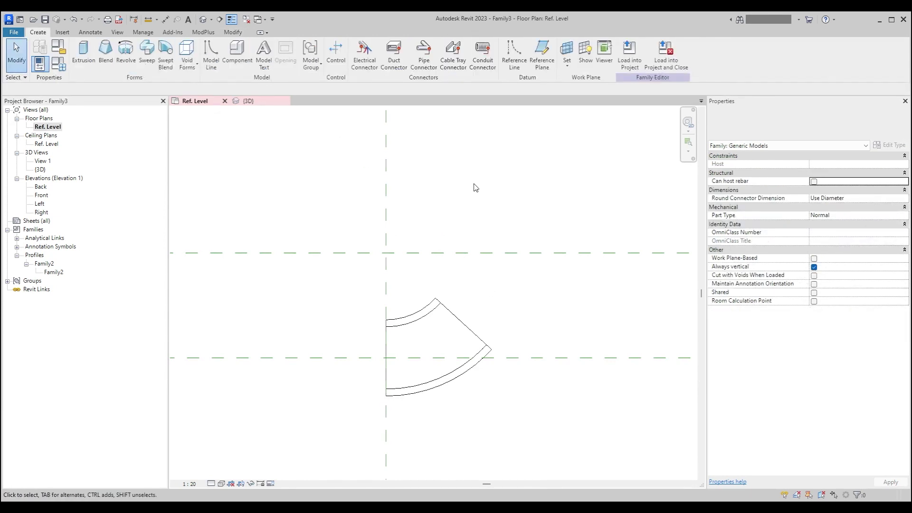
click(542, 55)
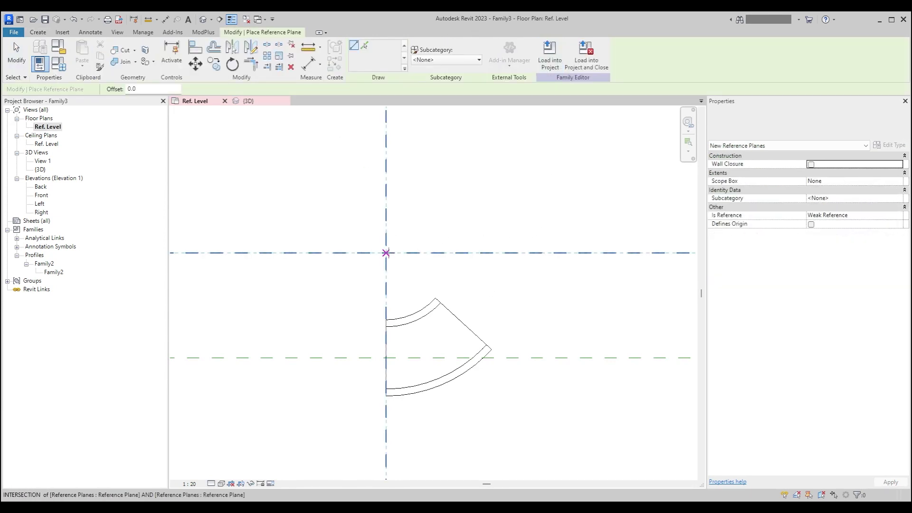
click(386, 252)
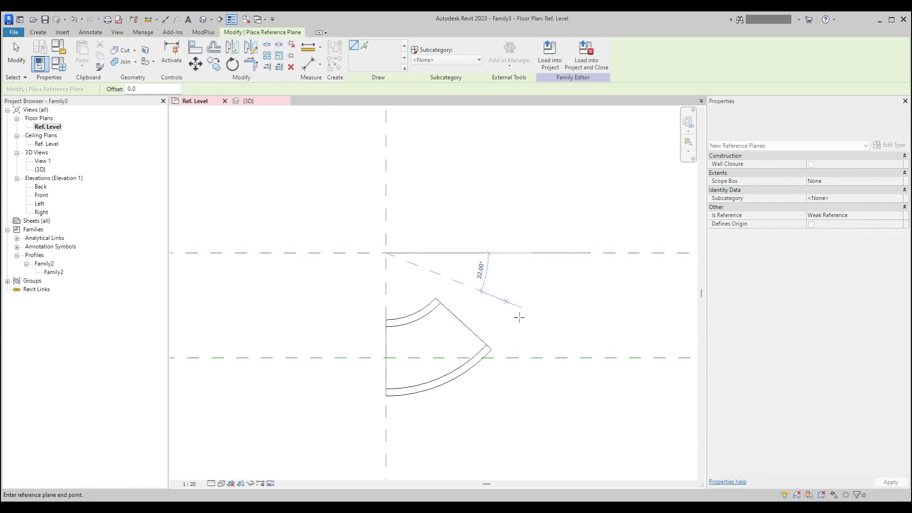
click(541, 410)
key(Escape)
key(Escape)
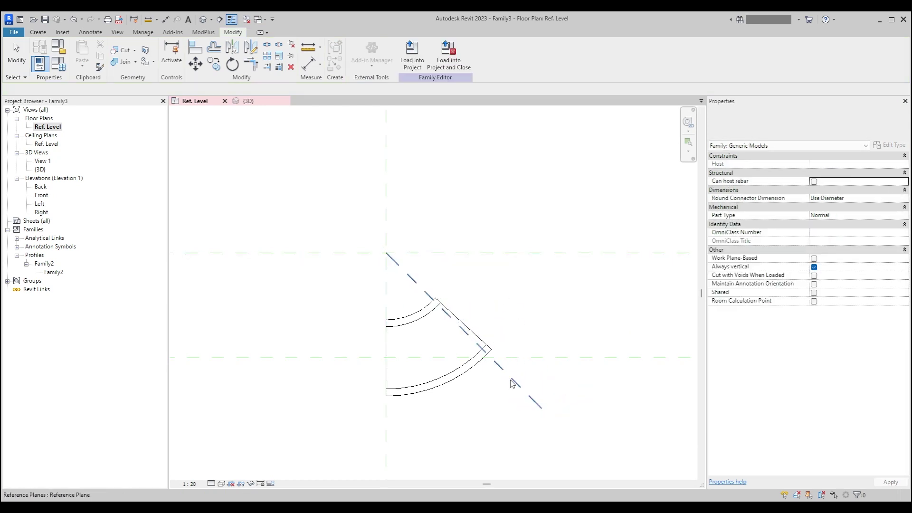
- Add an angular dimension between the left vertical reference plane and the inclined plane, placed below the elbow
middle_drag(512, 382, 498, 326)
click(90, 32)
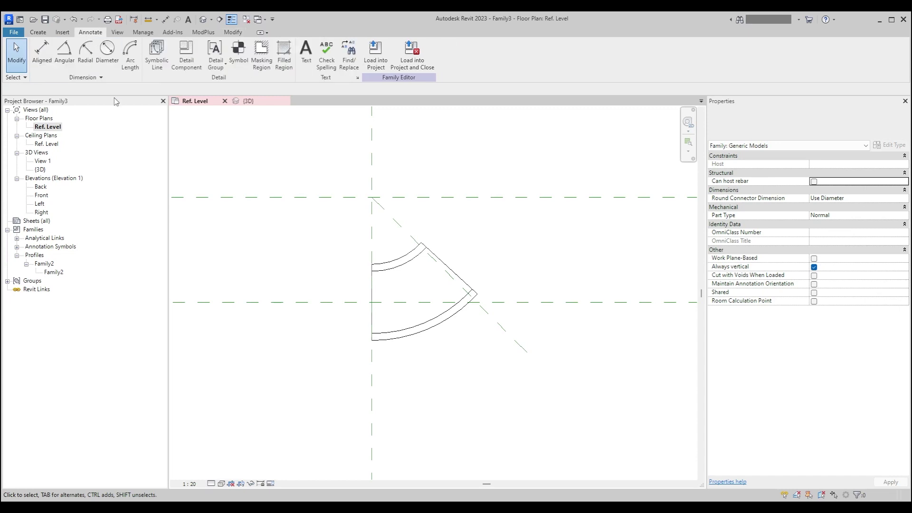
click(64, 54)
click(372, 407)
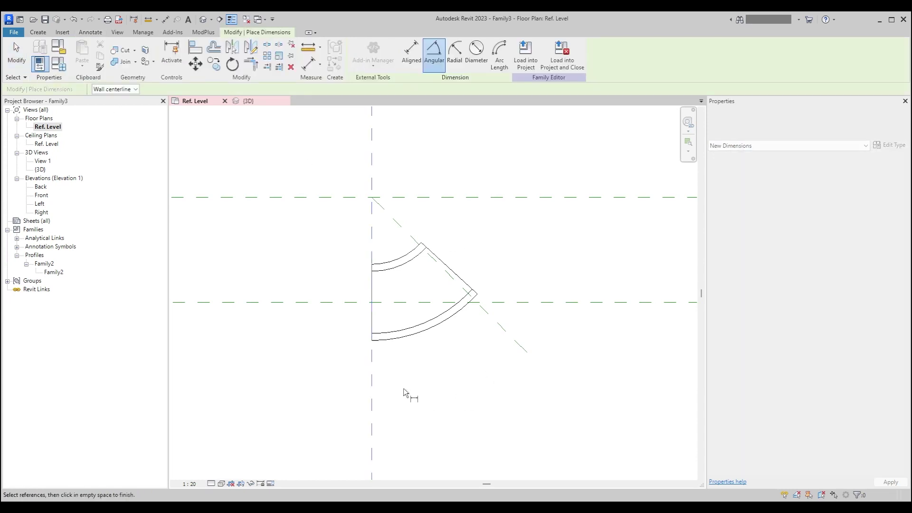
click(509, 335)
click(520, 446)
scroll(503, 402, down, 1)
middle_drag(504, 404, 473, 331)
key(Escape)
key(Escape)
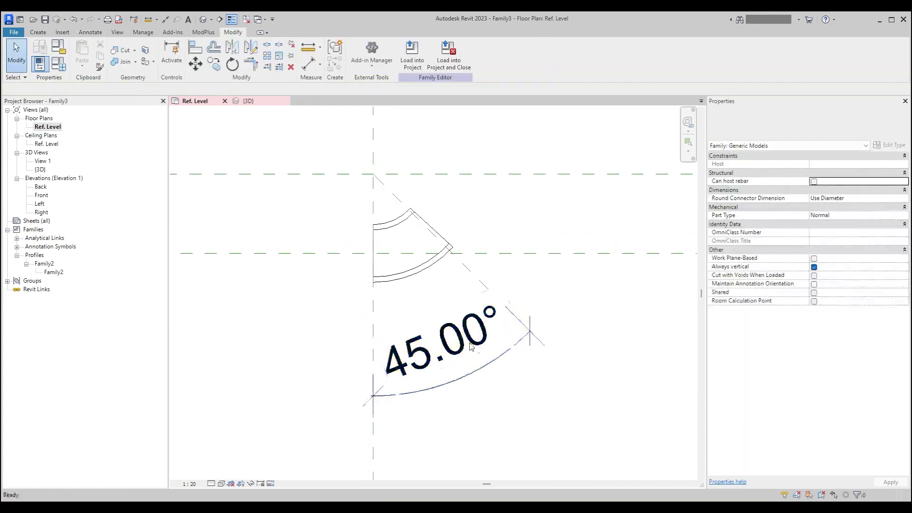
- Label the angular dimension with a new instance family parameter named A, grouped under Dimensions
click(473, 338)
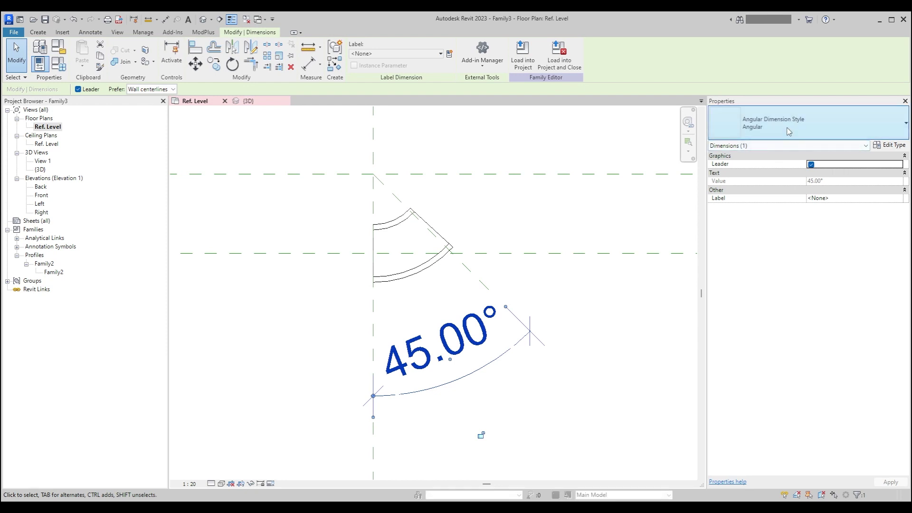
click(449, 54)
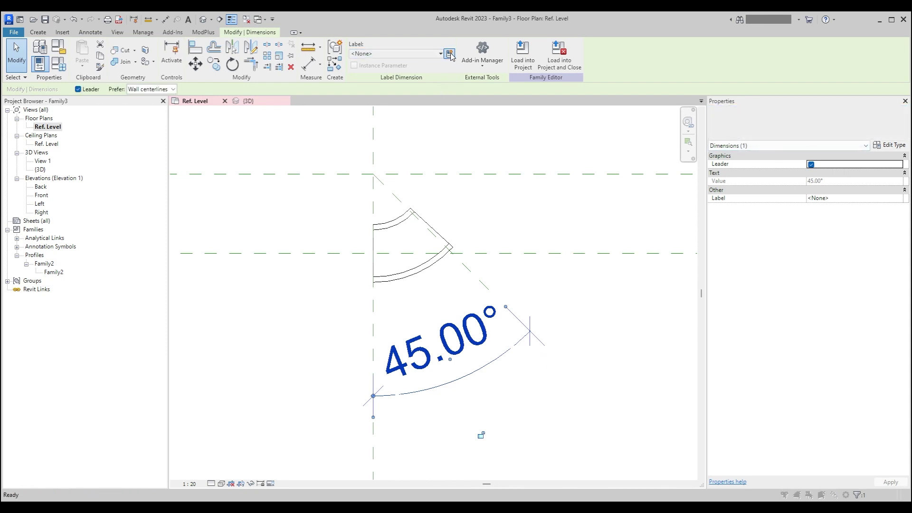
text(A)
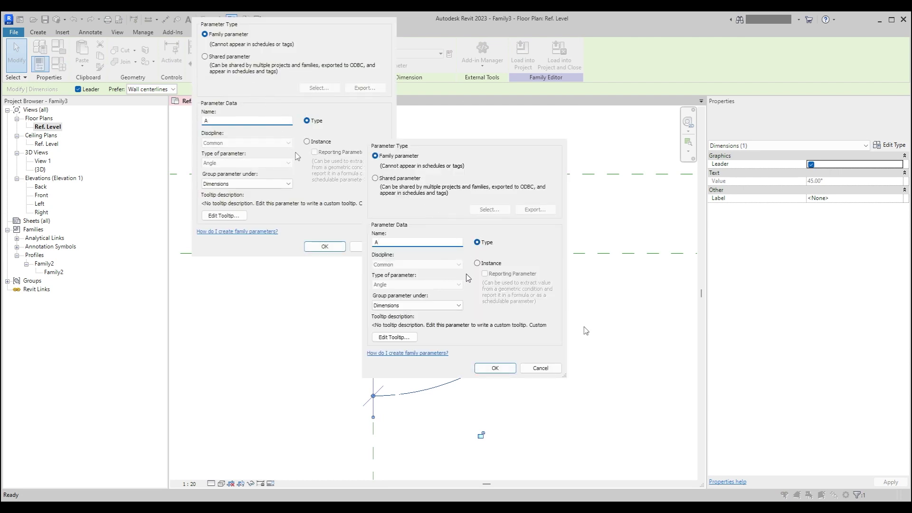
click(489, 263)
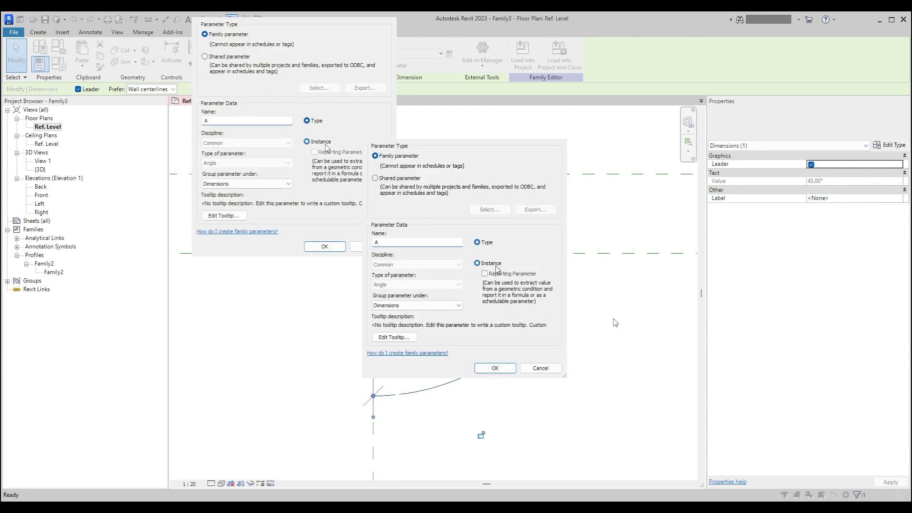
click(494, 369)
click(534, 418)
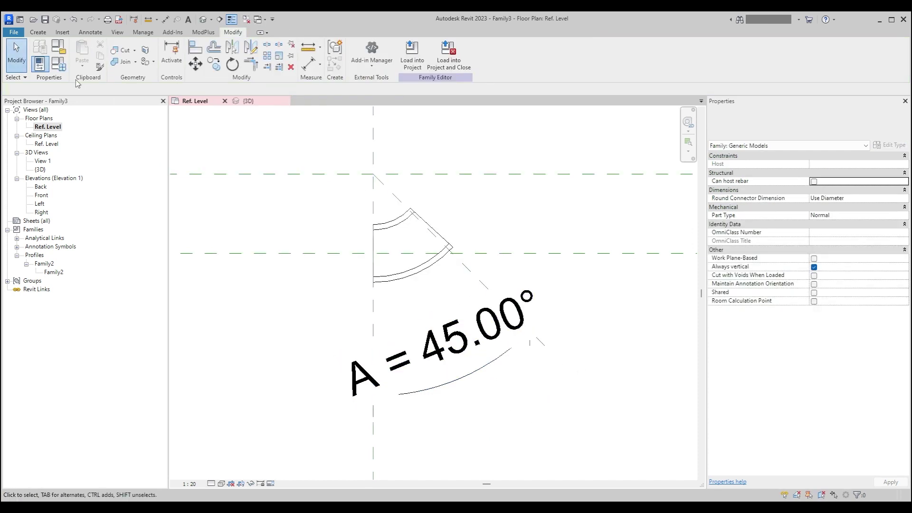
- Review the family's parameter list and the R and A dimensions around the elbow in plan
click(40, 63)
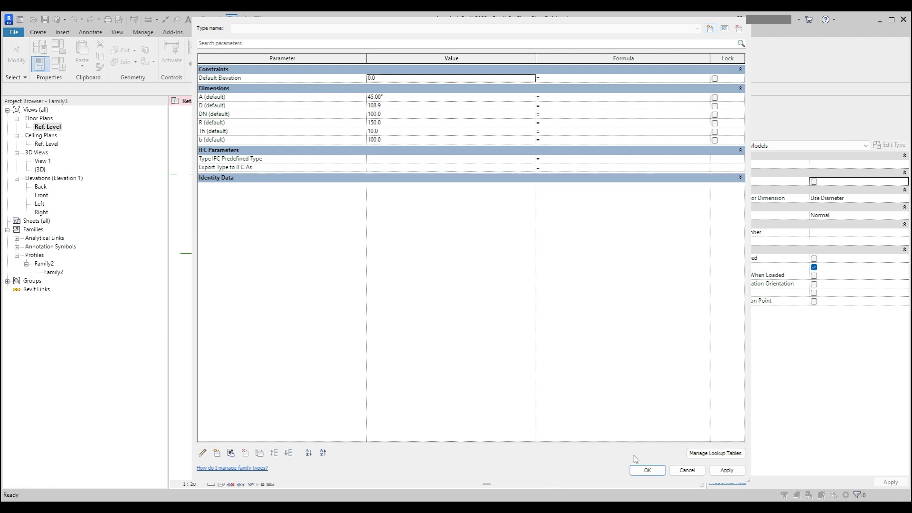
click(647, 470)
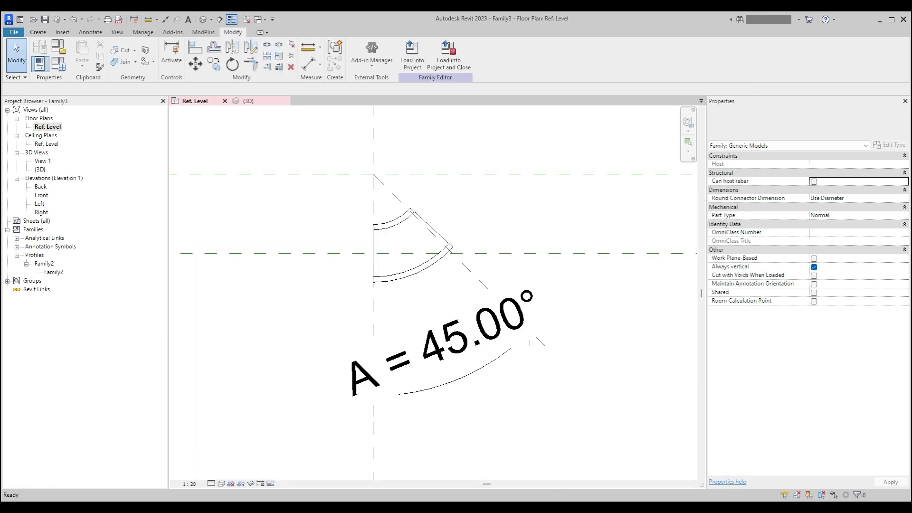
scroll(483, 422, down, 3)
middle_drag(371, 361, 288, 344)
scroll(357, 347, down, 2)
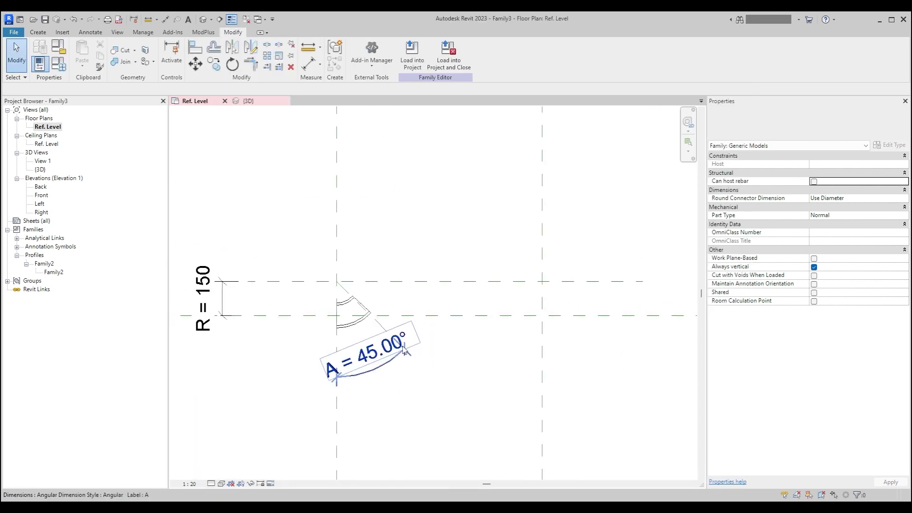
middle_drag(409, 351, 413, 301)
scroll(413, 304, down, 1)
middle_drag(435, 361, 453, 328)
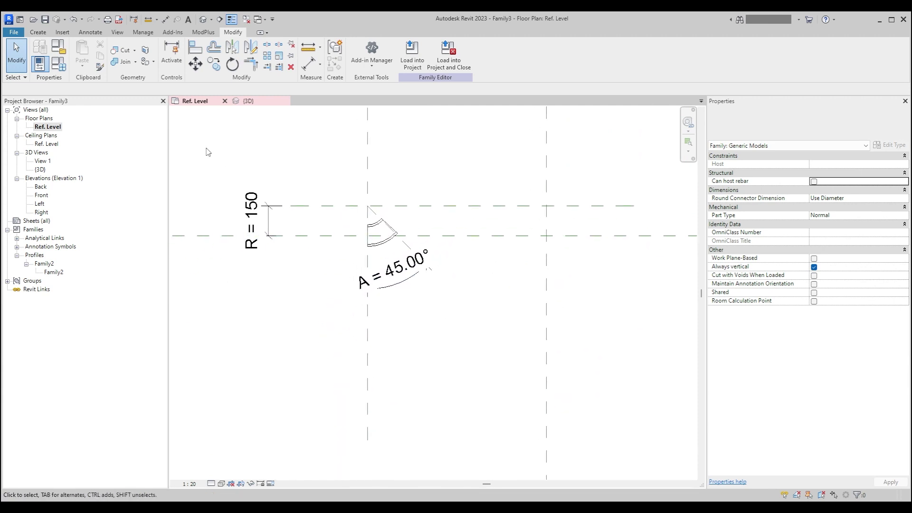
- Draw a model line along the lower horizontal plane from the left vertical plane, and another from the elbow's slanted end crossing it
scroll(371, 230, up, 2)
scroll(380, 242, up, 3)
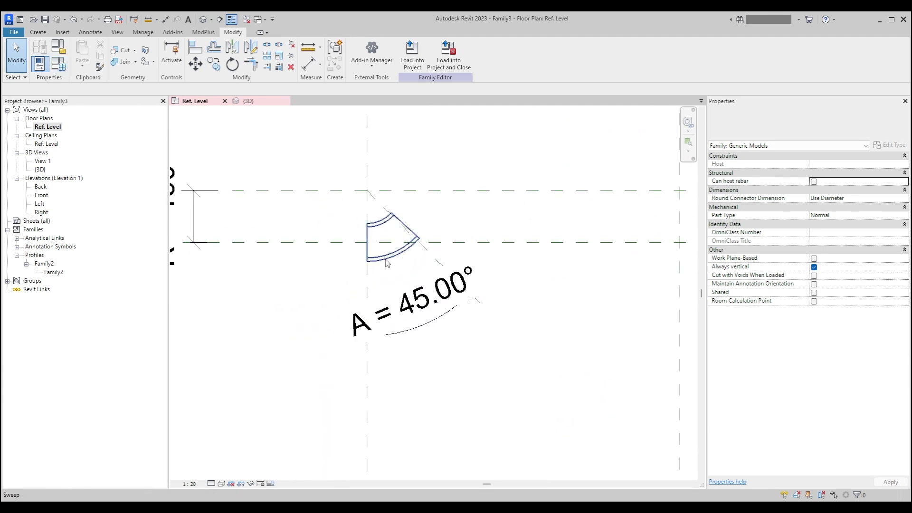
scroll(405, 255, up, 2)
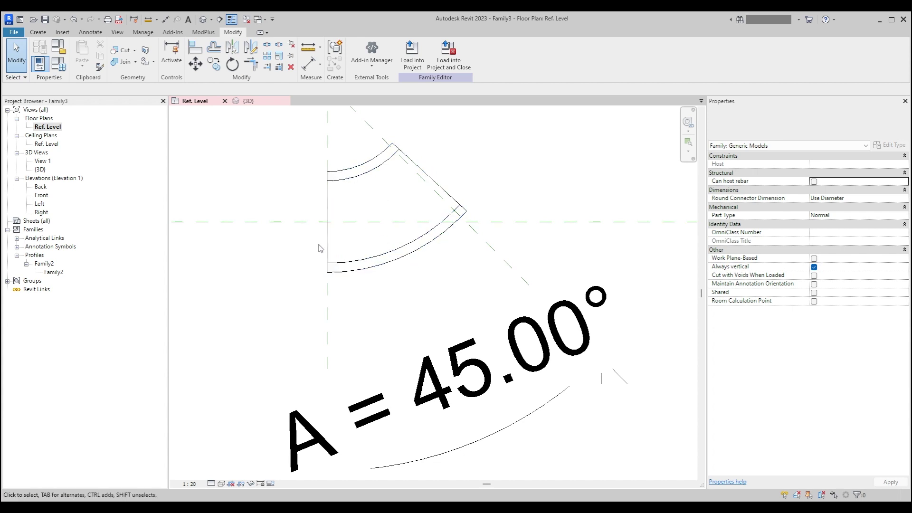
key(l)
key(i)
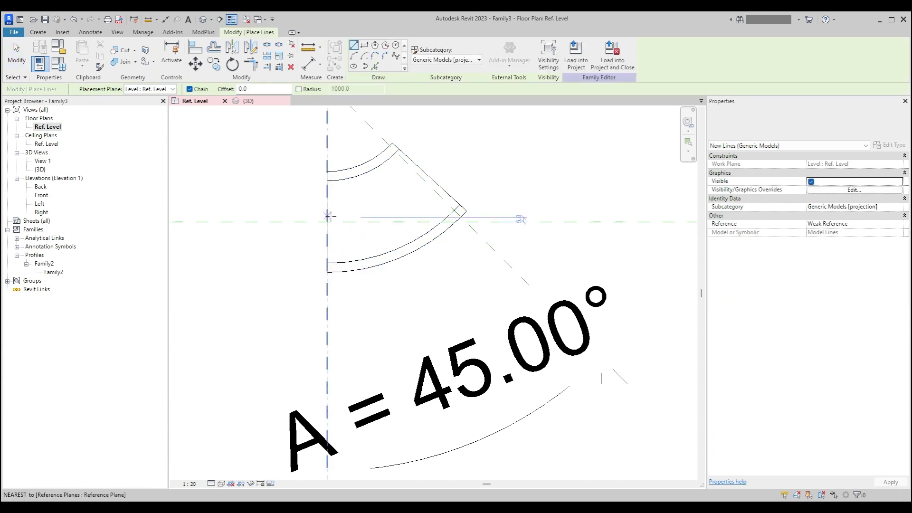
click(327, 222)
click(418, 221)
key(Escape)
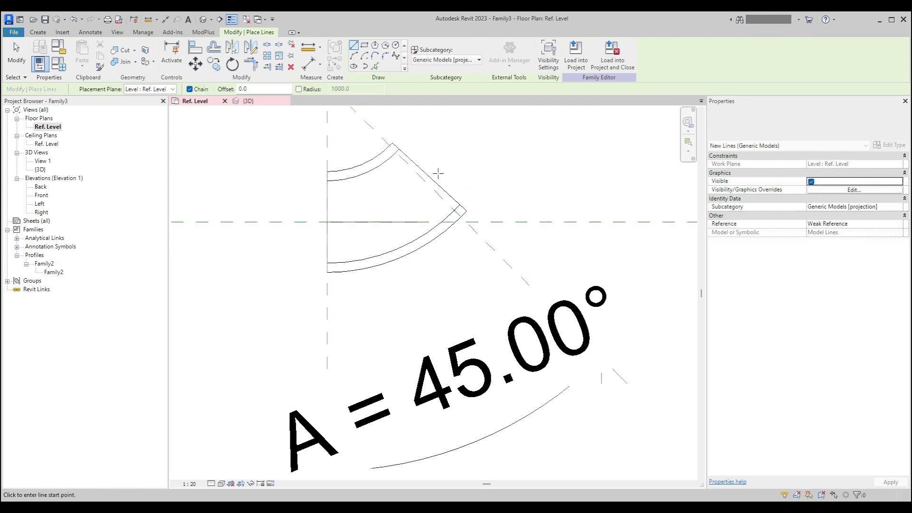
click(429, 176)
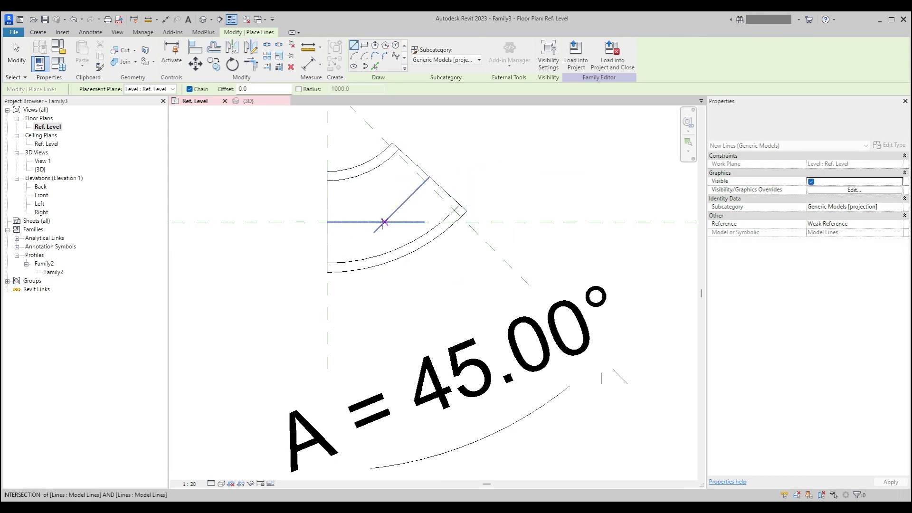
- Finish the line drawing command and delete the two crossing model lines inside the elbow
click(384, 222)
key(Escape)
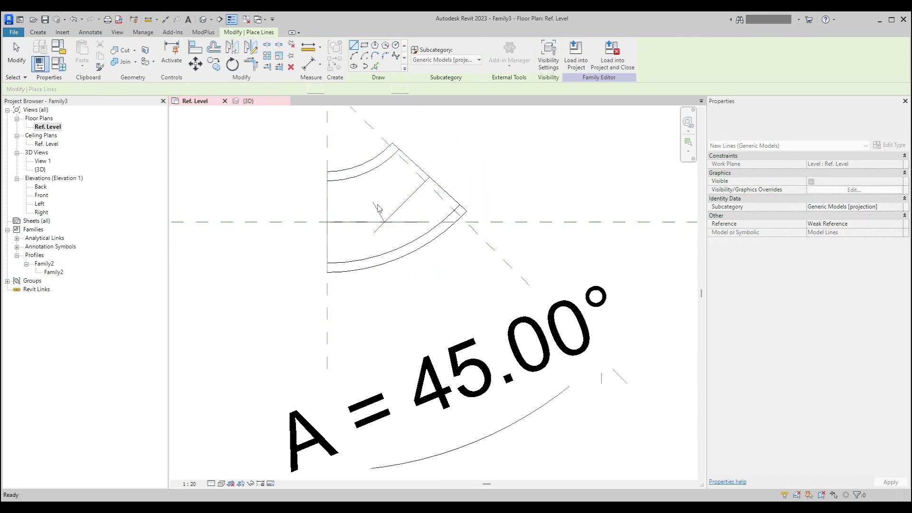
key(Escape)
mouse_move(285, 172)
mouse_down()
mouse_move(454, 231)
mouse_move(460, 244)
mouse_up()
key(Delete)
scroll(421, 273, down, 3)
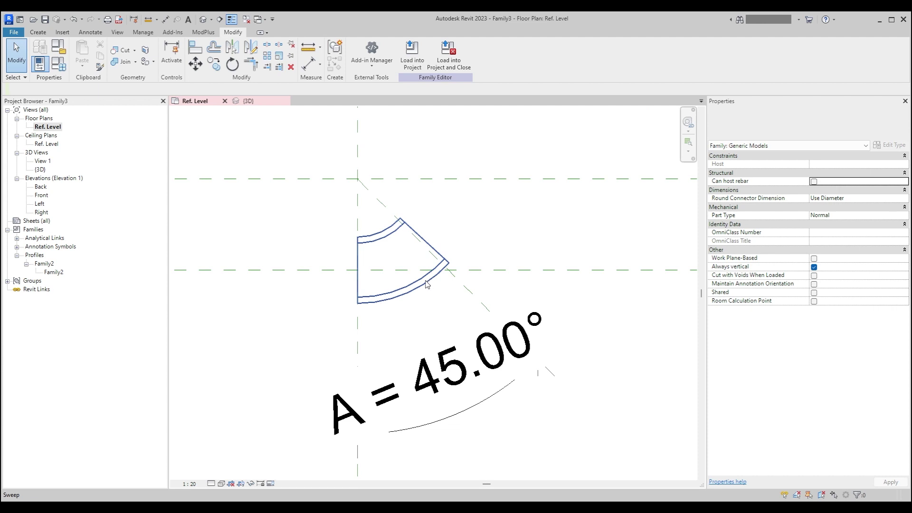
- Set the formula of family parameter b to R*tan(A/2) and apply it
scroll(426, 284, down, 4)
middle_drag(392, 265, 405, 264)
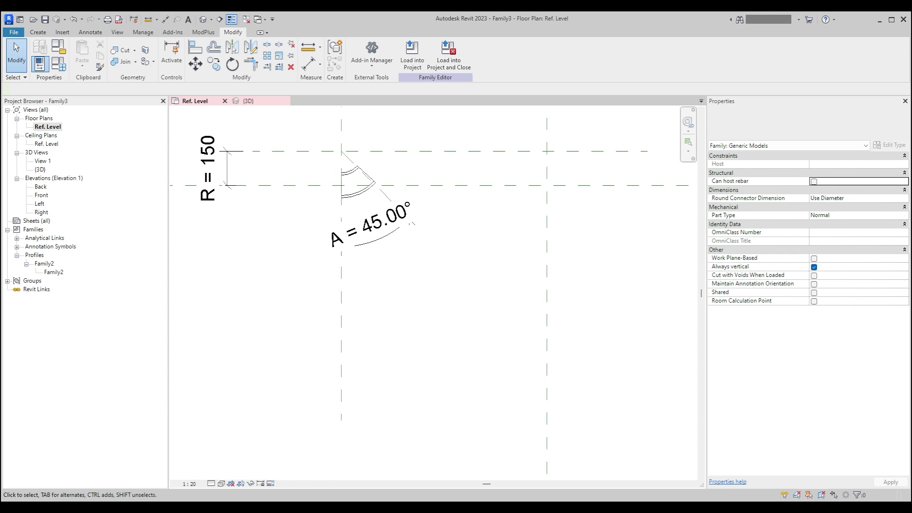
scroll(313, 268, up, 2)
scroll(314, 320, down, 1)
mouse_move(320, 332)
middle_down()
mouse_move(343, 361)
mouse_move(336, 328)
middle_up()
click(58, 66)
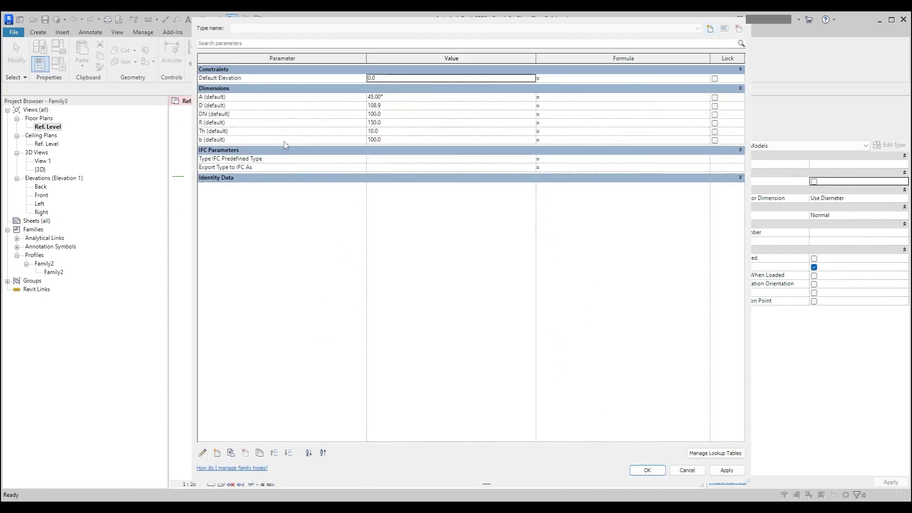
click(556, 141)
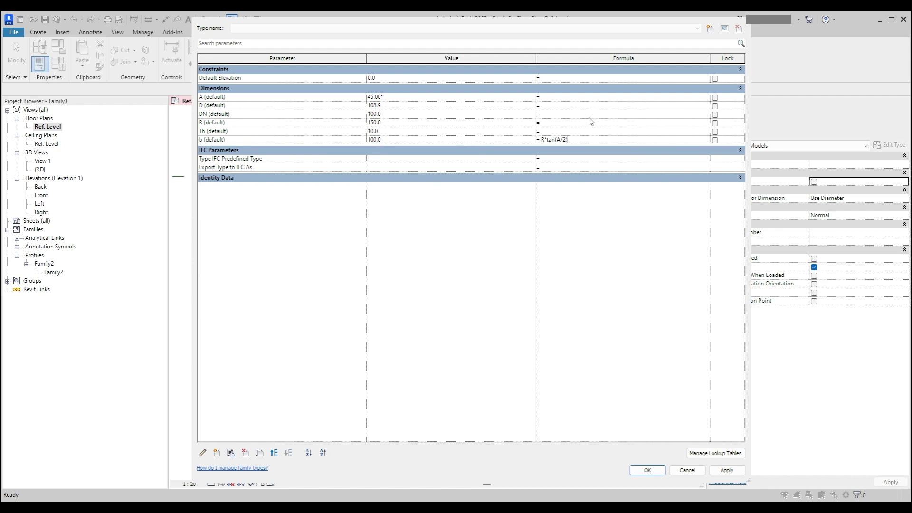
click(589, 117)
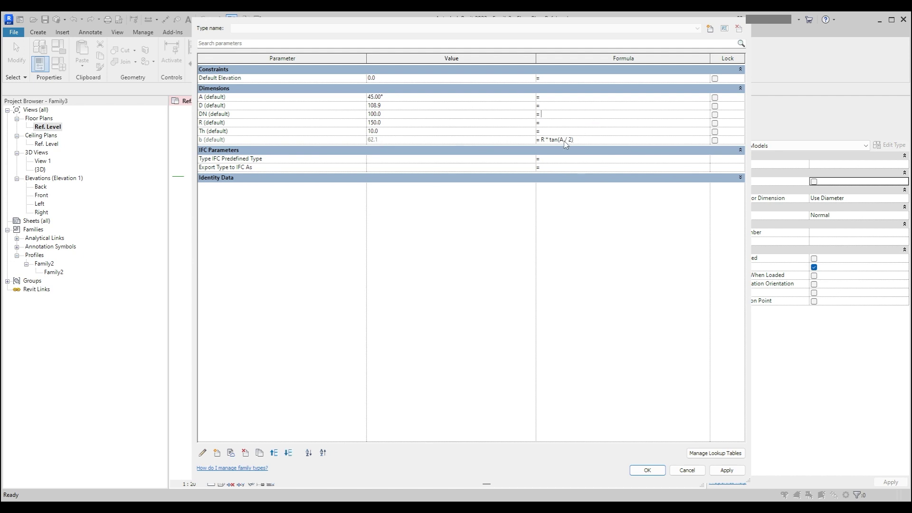
click(727, 471)
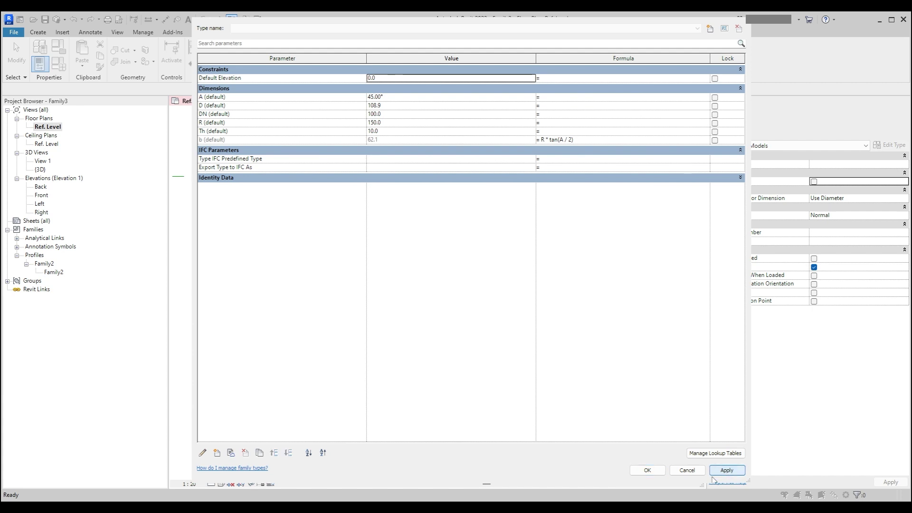
click(648, 470)
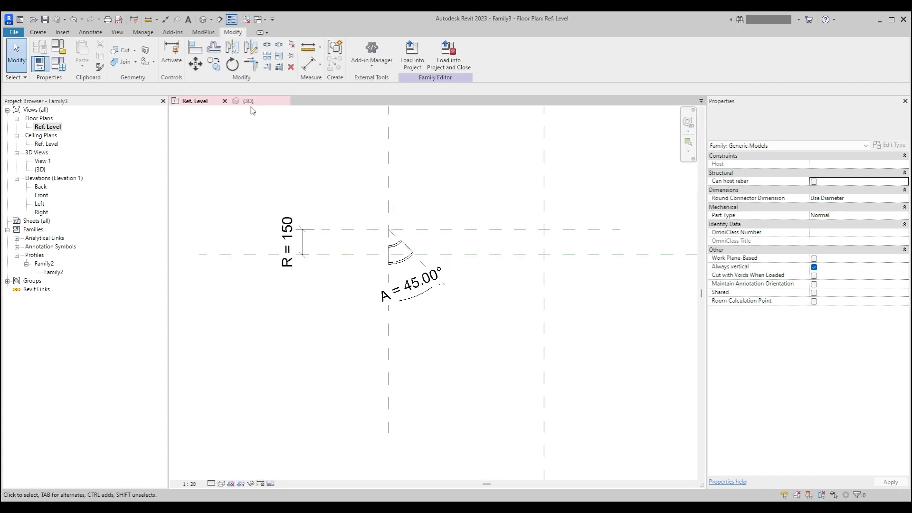
- Add an aligned dimension between the two vertical reference planes below the elbow and label it with parameter b
click(90, 33)
click(41, 49)
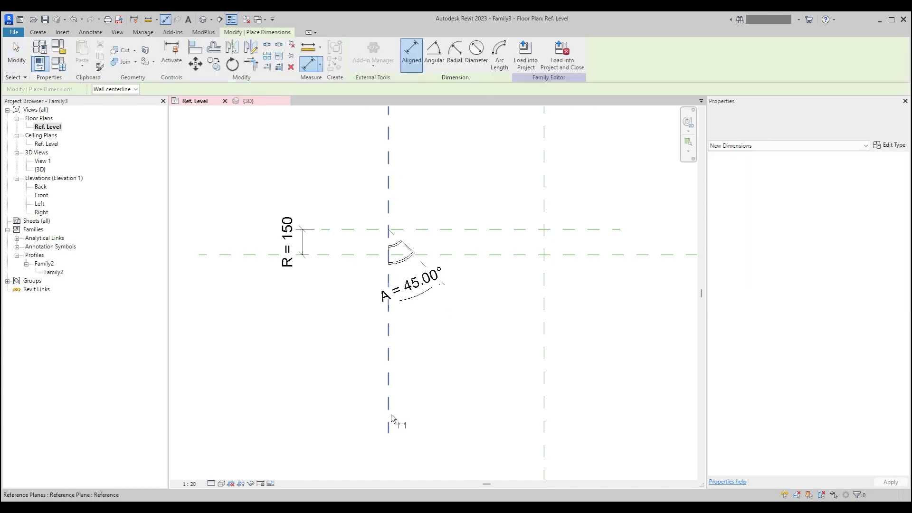
click(389, 417)
click(547, 419)
click(501, 433)
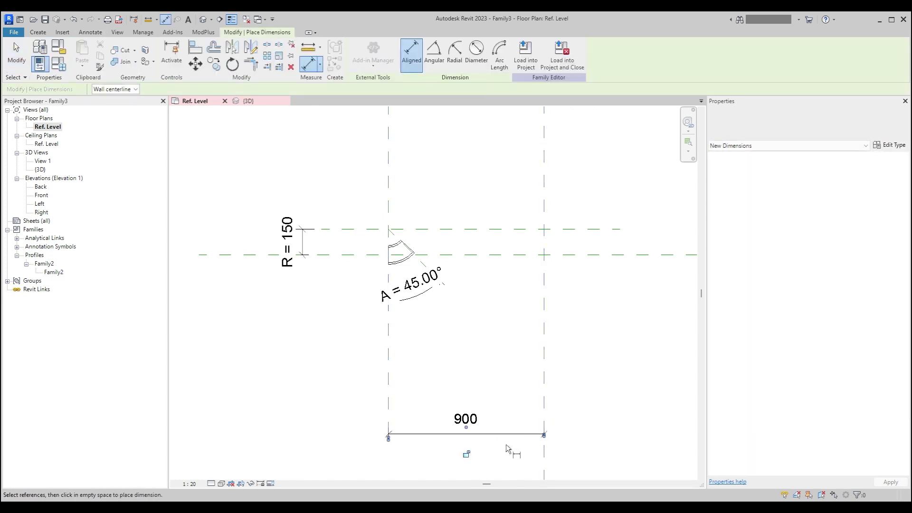
key(Escape)
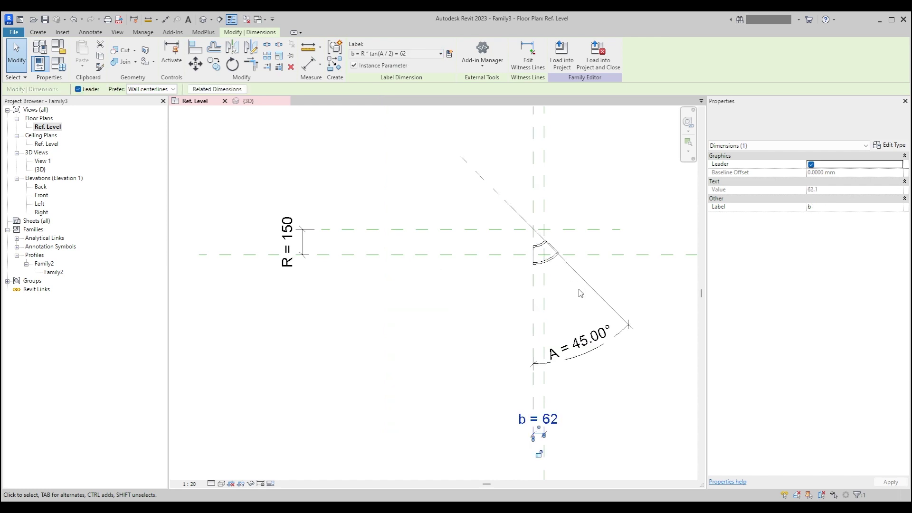
- Open the path sketch of the elbow sweep for editing in the plan view
middle_drag(580, 293, 527, 285)
scroll(513, 309, up, 3)
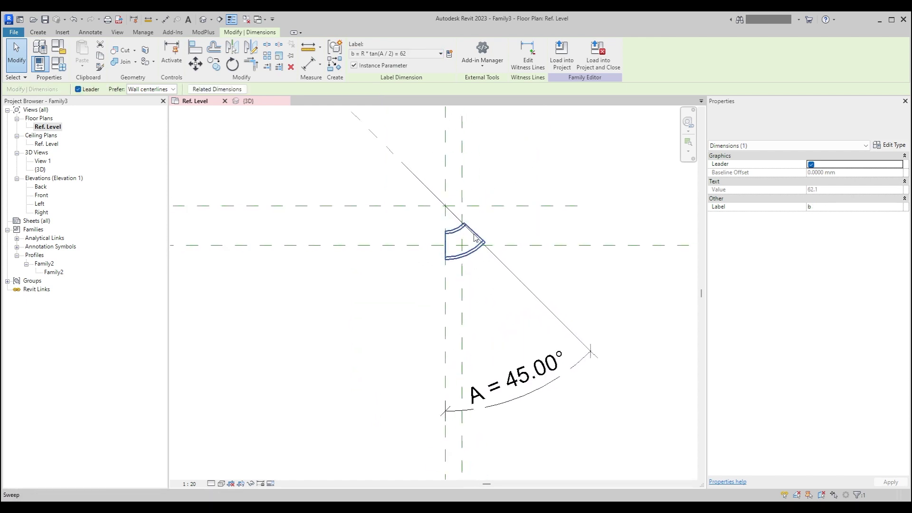
scroll(485, 275, down, 2)
scroll(482, 267, up, 2)
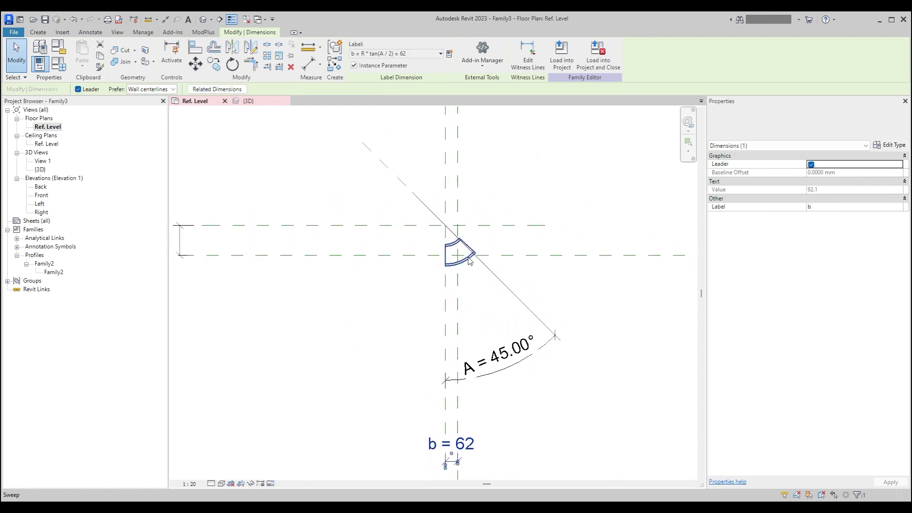
scroll(475, 280, up, 2)
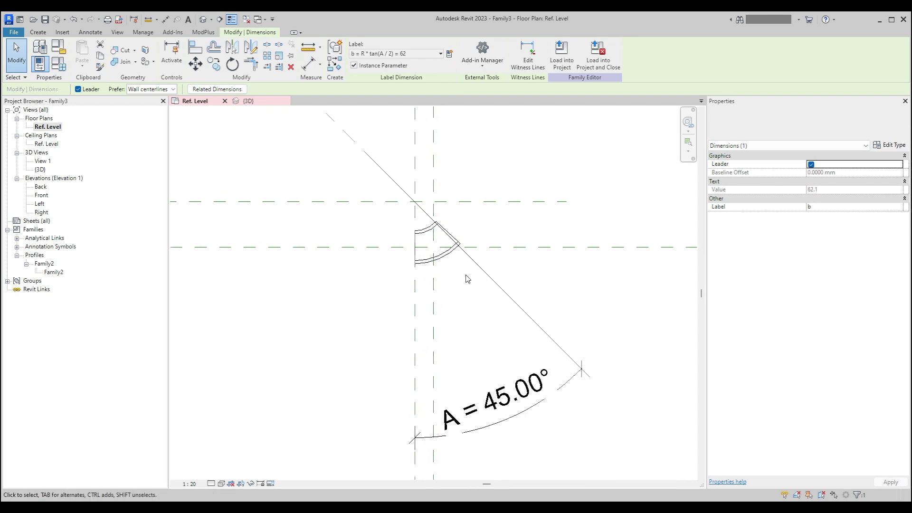
scroll(445, 260, up, 2)
scroll(447, 264, down, 2)
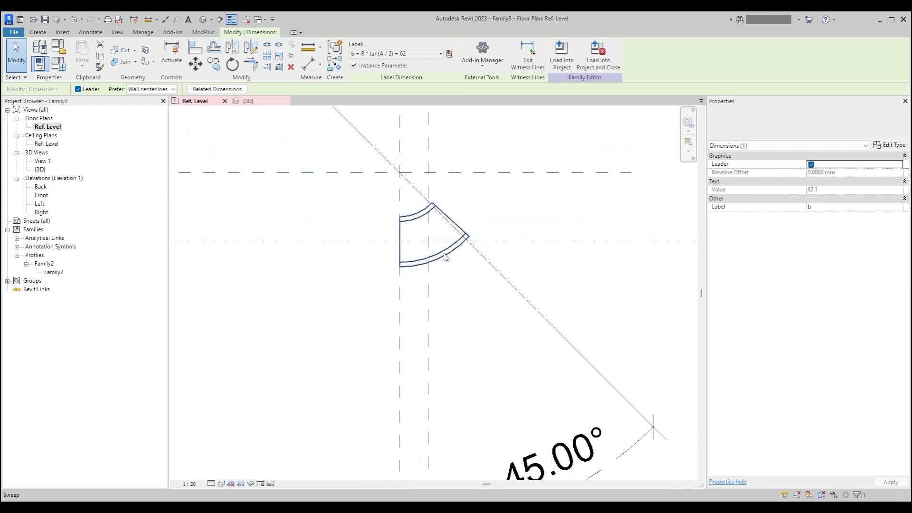
scroll(451, 278, up, 1)
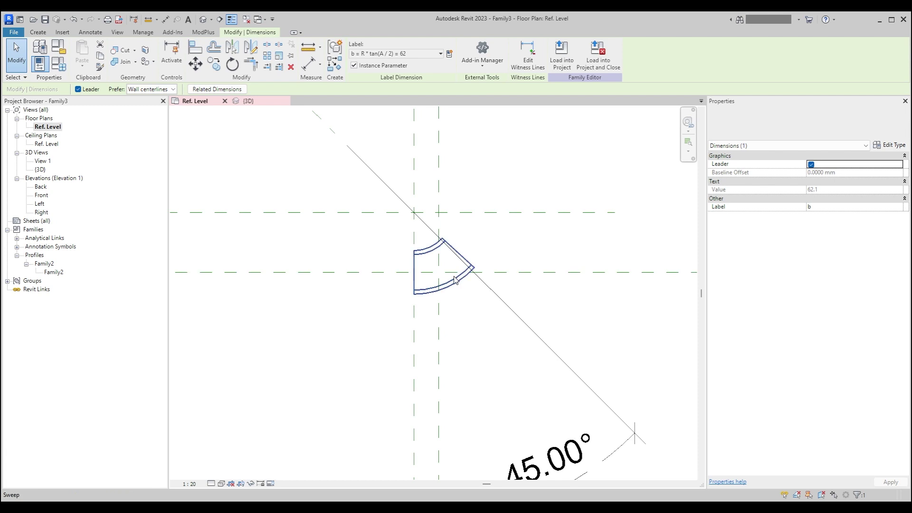
scroll(455, 291, up, 1)
double_click(454, 291)
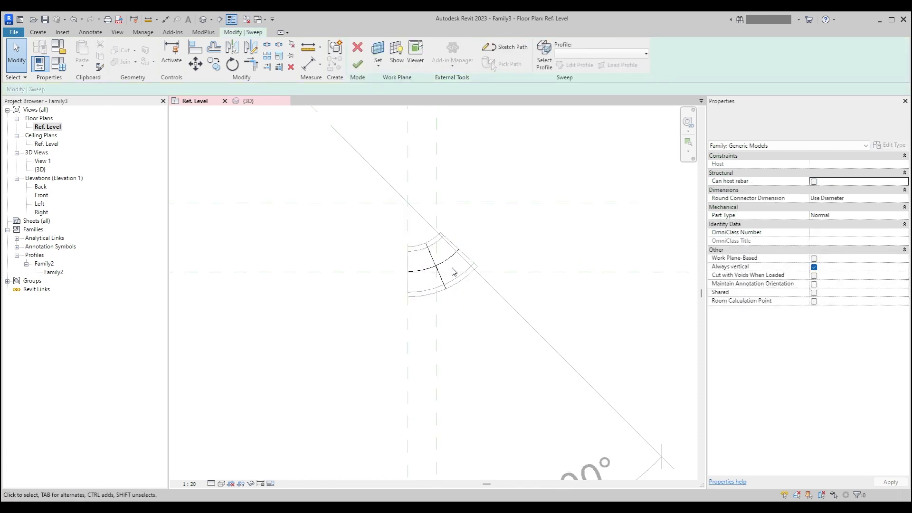
double_click(454, 263)
scroll(456, 247, up, 2)
- Move the path arc's free end onto the inclined reference plane so the arc spans 45°, and finish the sweep edit
click(458, 262)
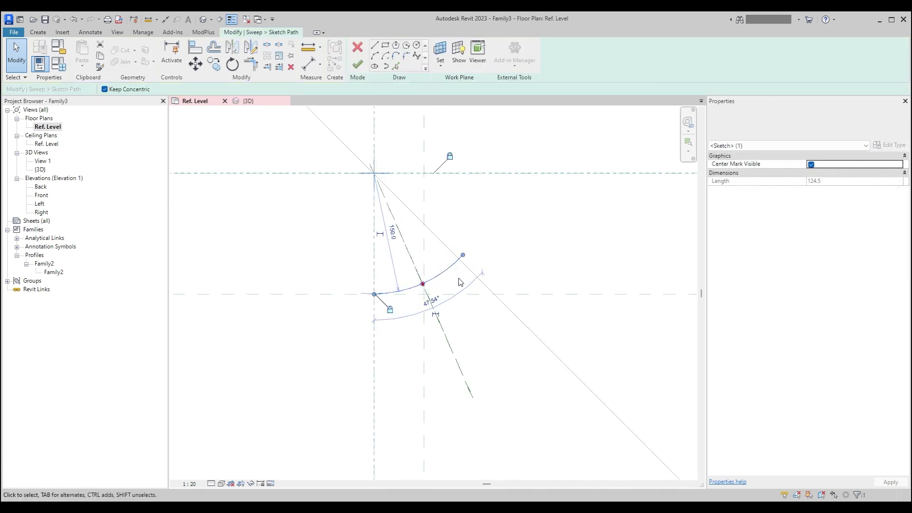
mouse_move(466, 258)
mouse_down()
mouse_move(451, 295)
mouse_move(452, 259)
mouse_move(427, 245)
mouse_move(458, 273)
mouse_up()
scroll(461, 275, down, 5)
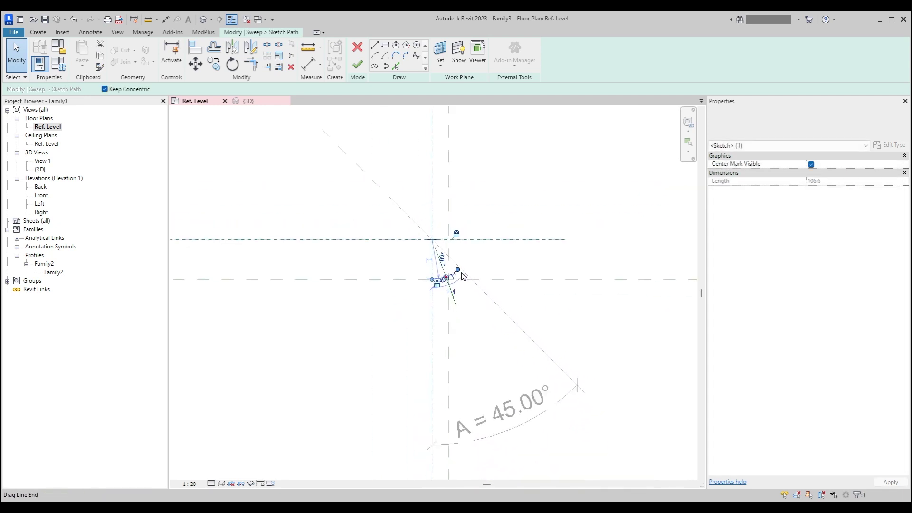
middle_drag(467, 267, 478, 302)
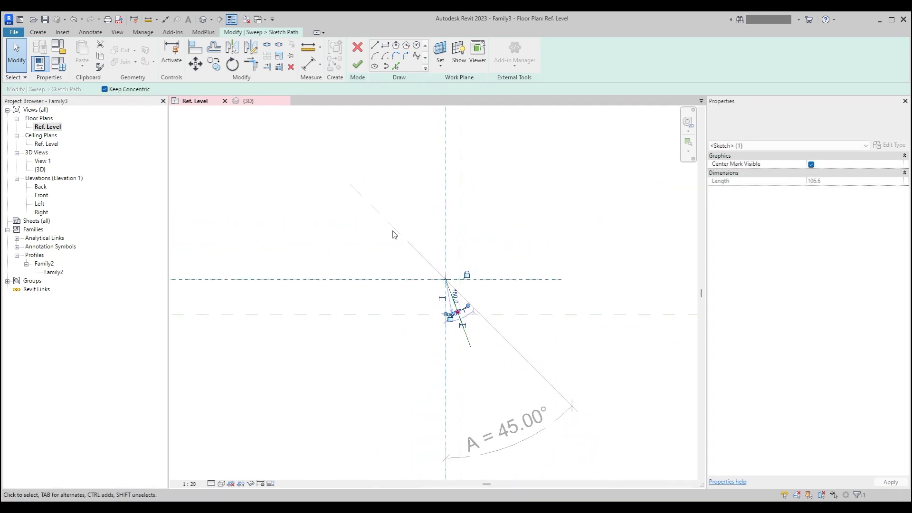
drag(469, 306, 473, 304)
click(473, 304)
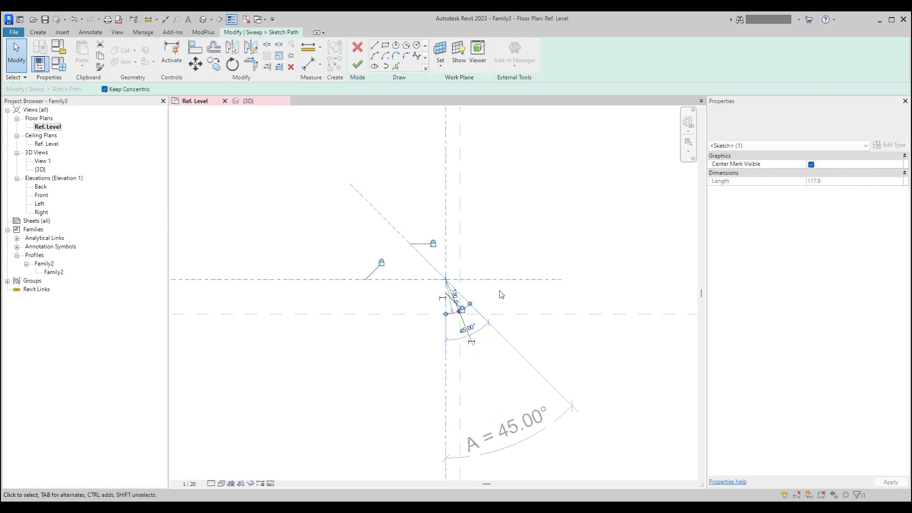
click(358, 65)
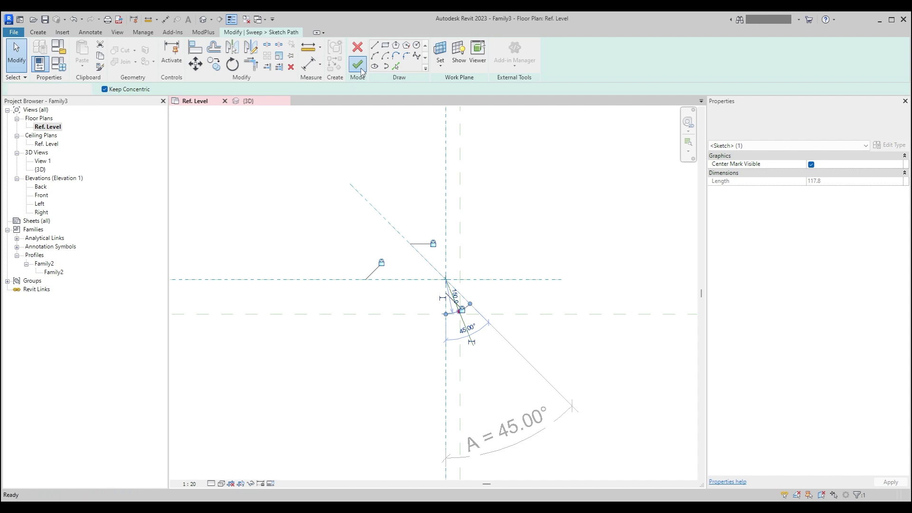
click(358, 65)
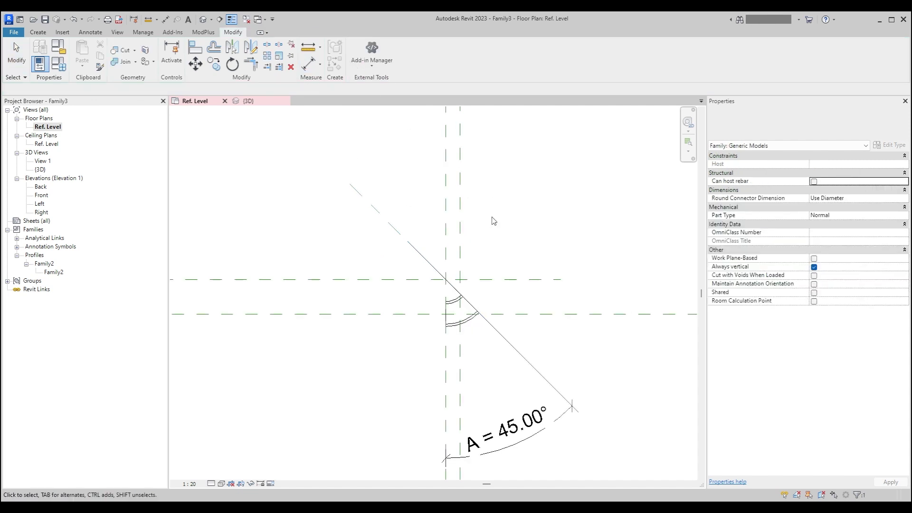
- Extend the inclined reference plane past the elbow's outer end and shorten its upper end to near the arc centre
click(395, 232)
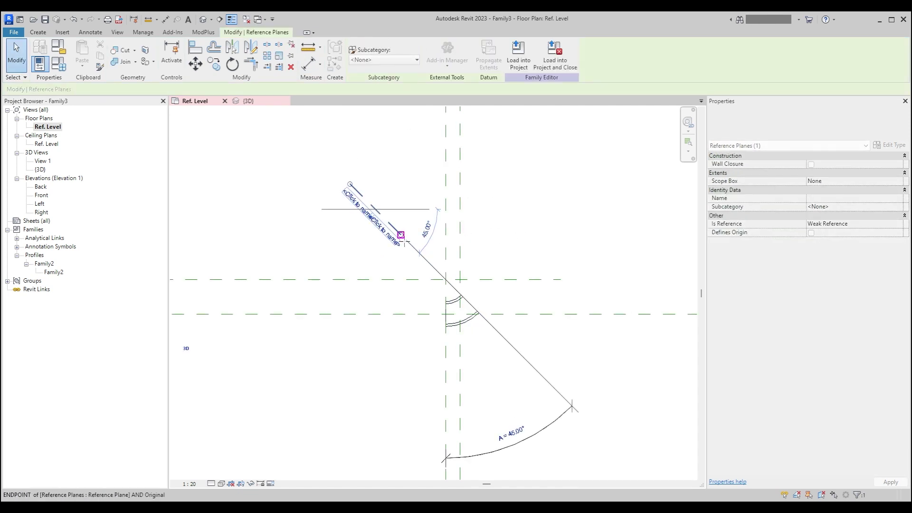
drag(518, 382, 518, 382)
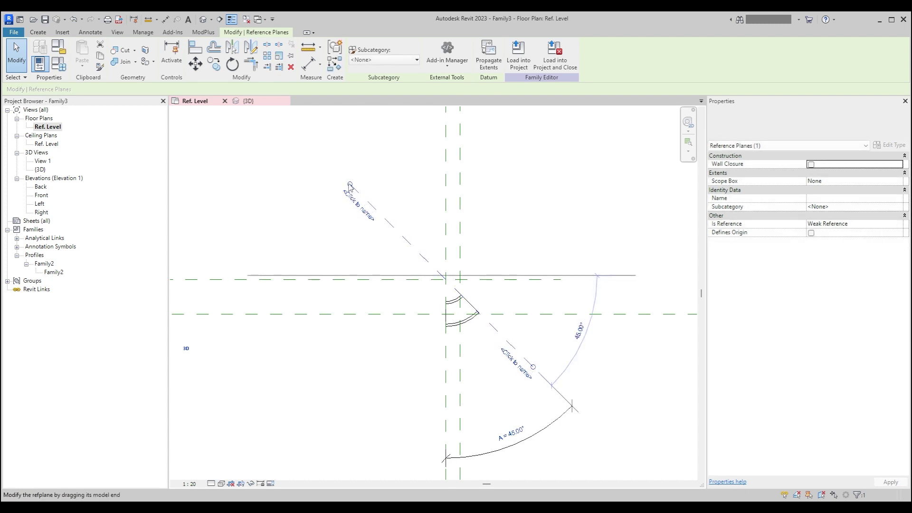
drag(350, 184, 449, 276)
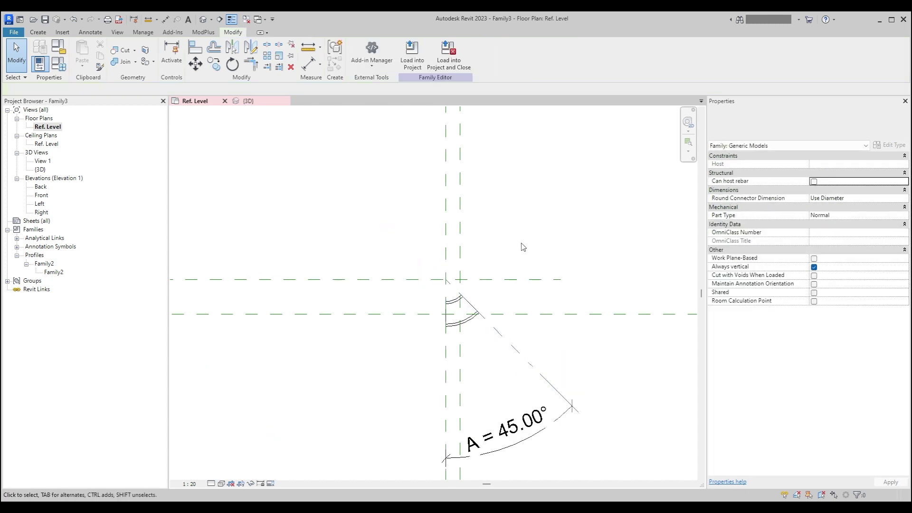
scroll(477, 306, down, 2)
middle_drag(488, 325, 459, 257)
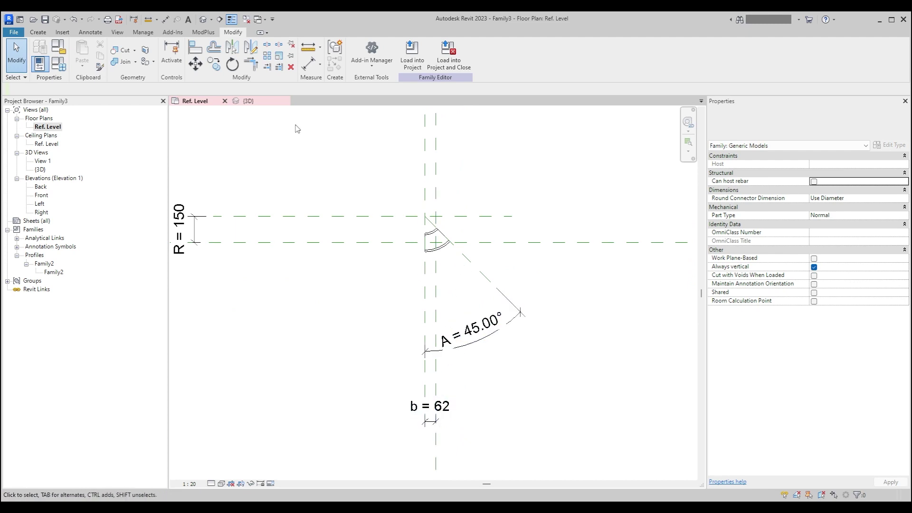
- Open the 3D view of the elbow and change the family category to Pipe Fittings with part type Elbow
click(203, 20)
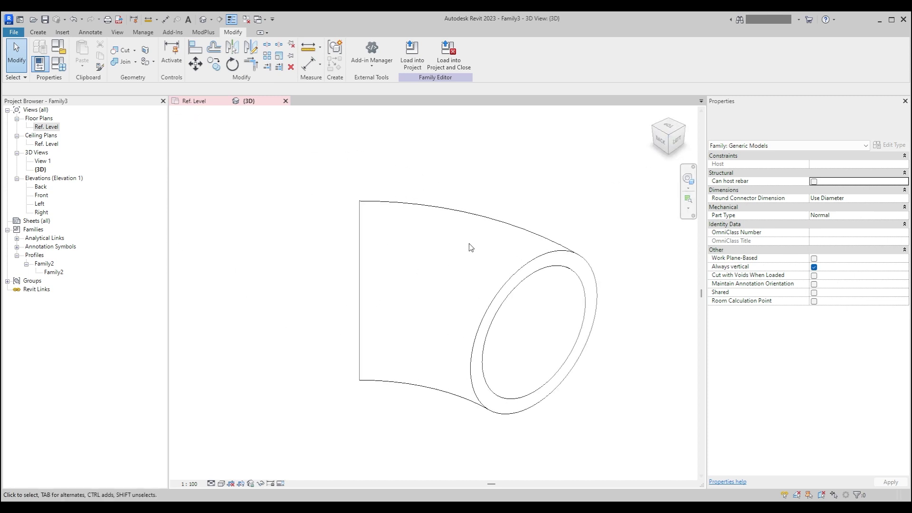
shift+middle_drag(455, 270, 370, 285)
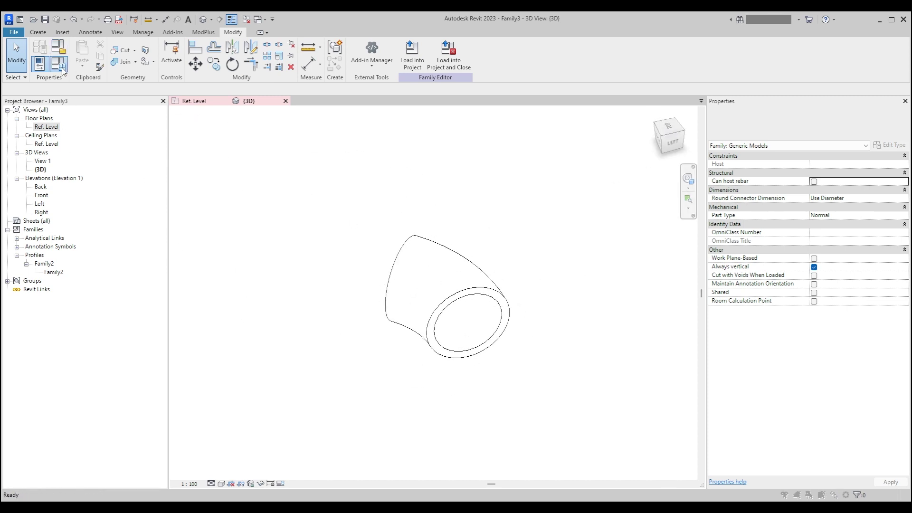
click(60, 50)
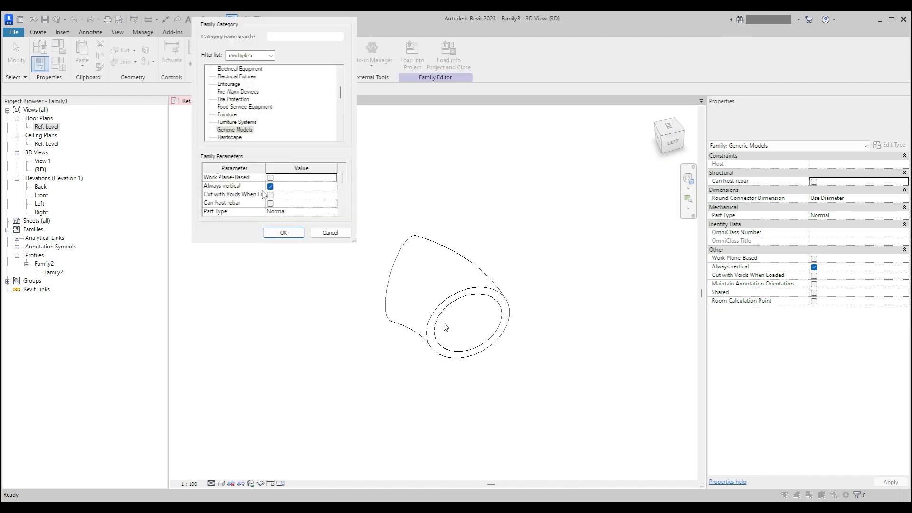
scroll(242, 124, down, 5)
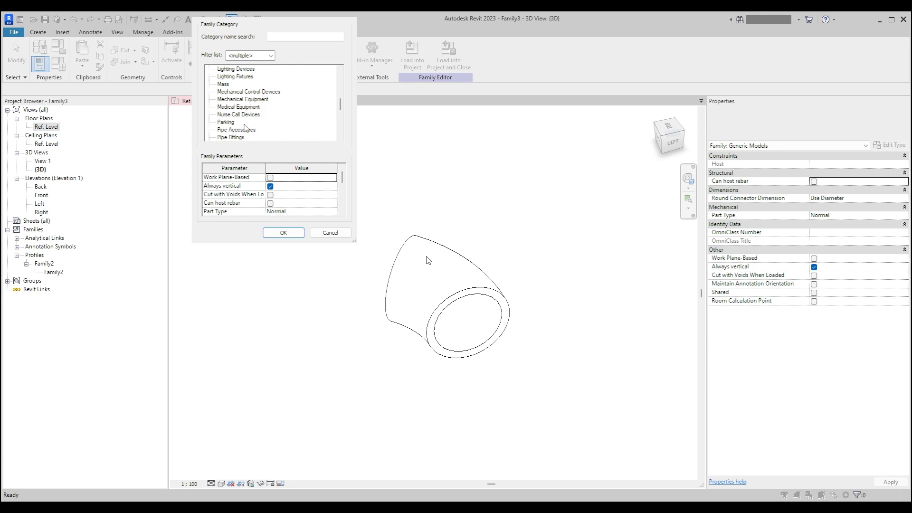
scroll(243, 125, down, 1)
click(235, 129)
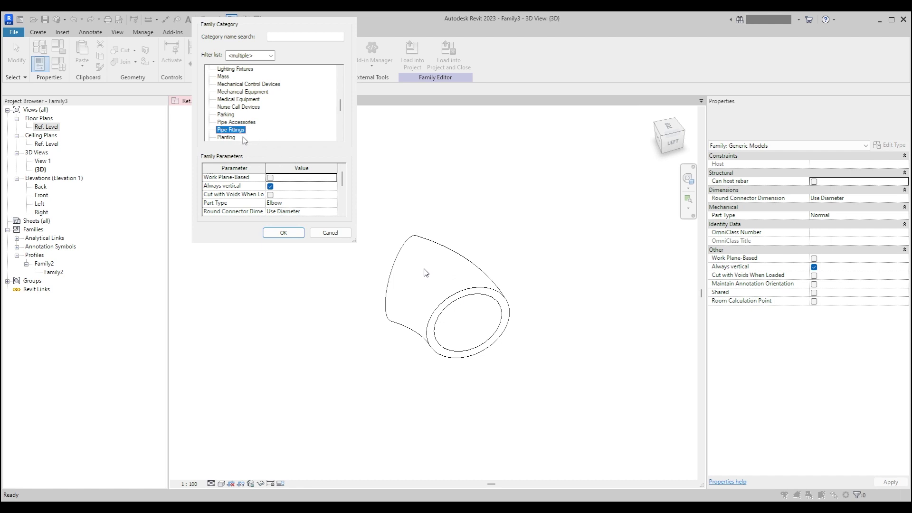
key(Return)
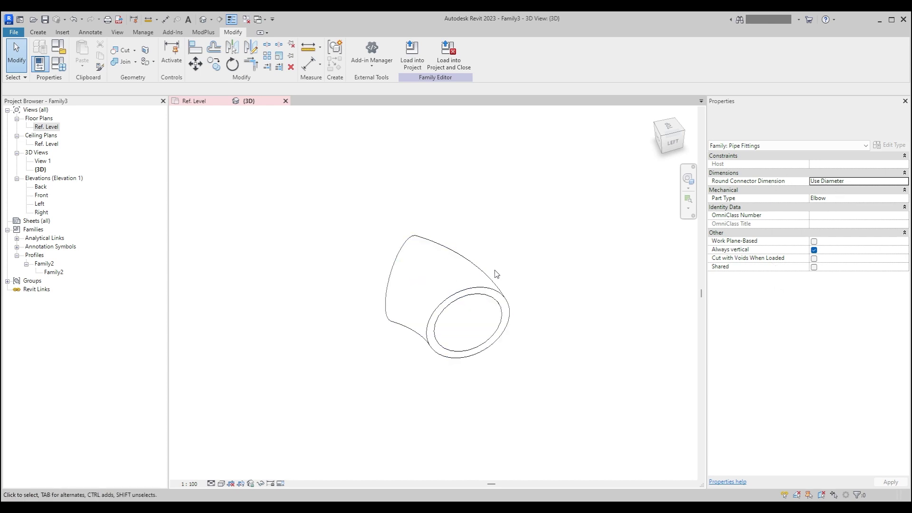
- Place a pipe connector on each of the elbow's two end faces
click(37, 33)
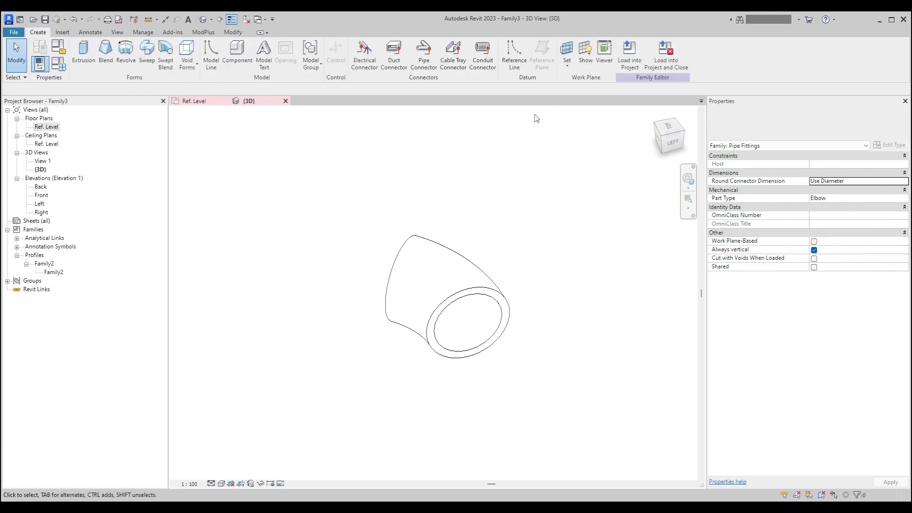
click(424, 55)
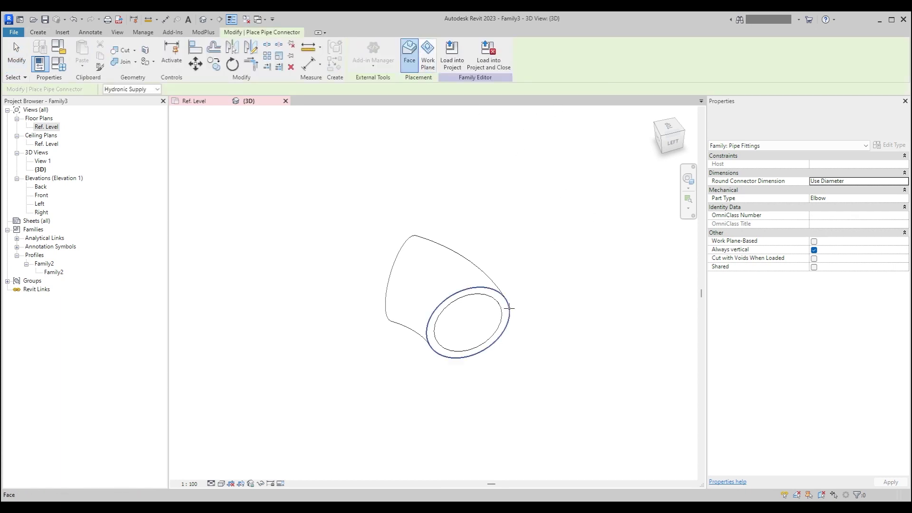
click(505, 309)
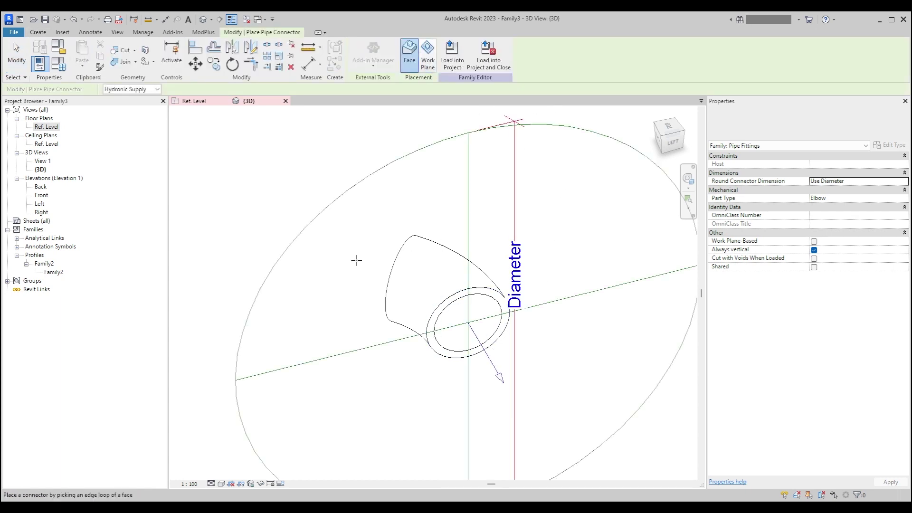
shift+middle_drag(357, 258, 511, 270)
click(385, 274)
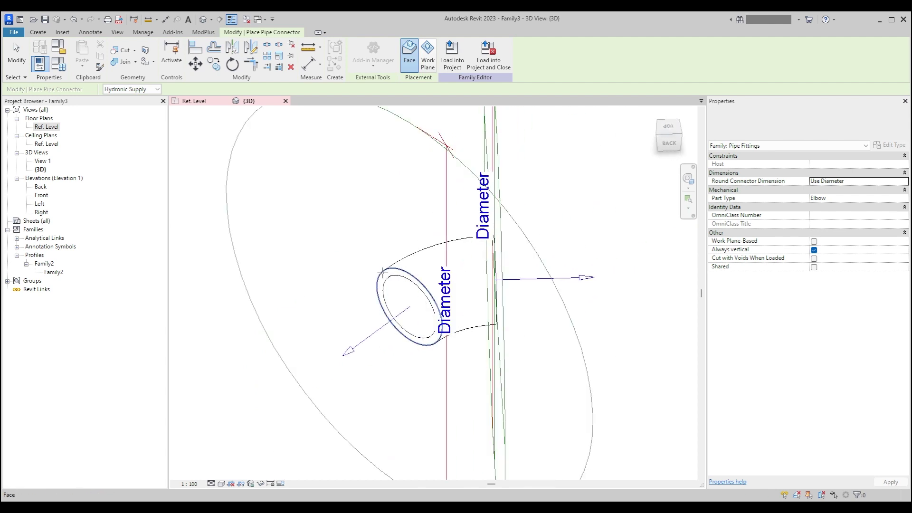
shift+middle_drag(350, 289, 286, 304)
click(39, 33)
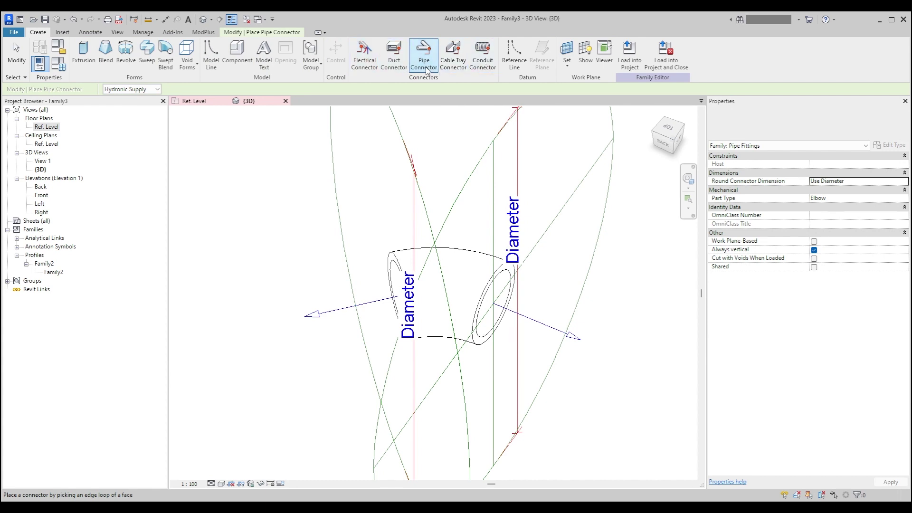
key(Escape)
- Select both pipe connectors and associate their Diameter with the family parameter DN
shift+middle_drag(502, 190, 522, 310)
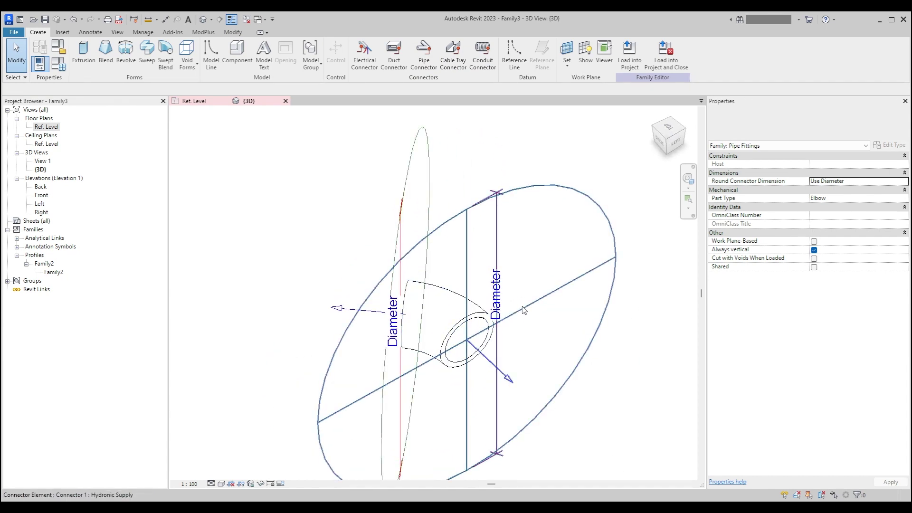
click(524, 311)
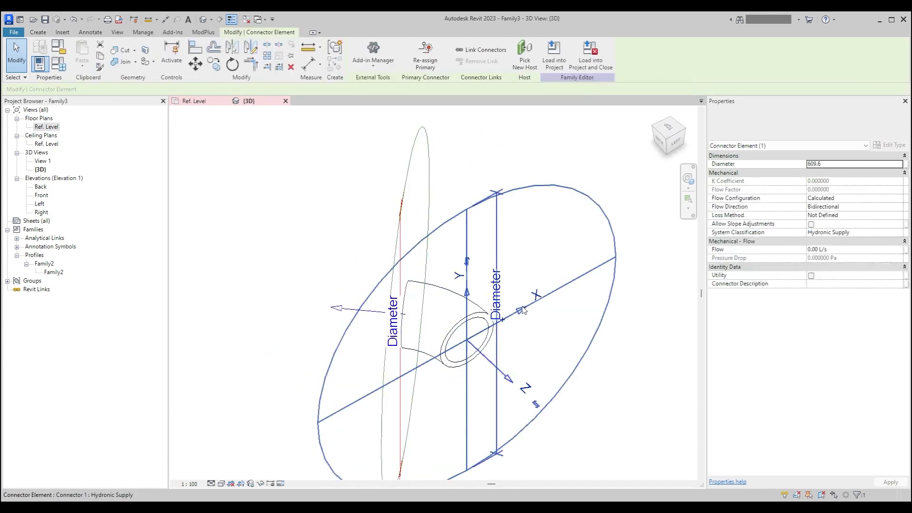
ctrl+click(428, 189)
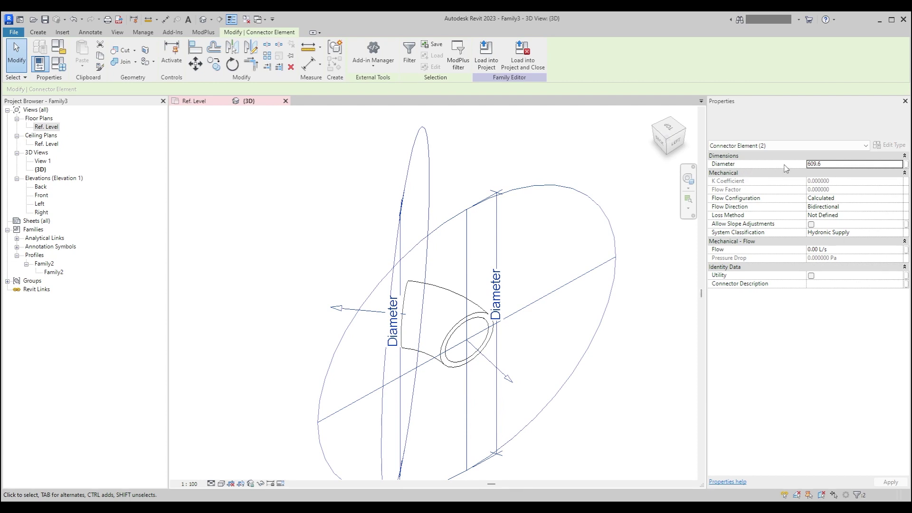
click(906, 165)
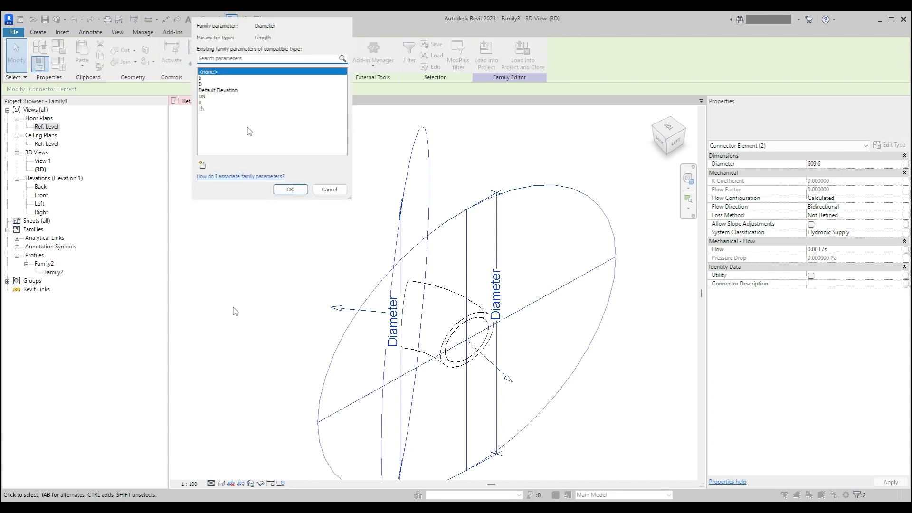
click(214, 96)
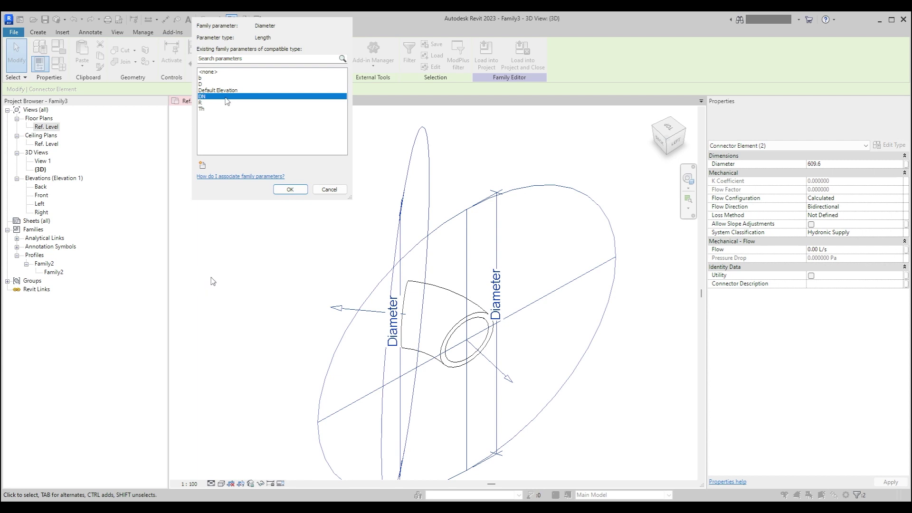
click(289, 190)
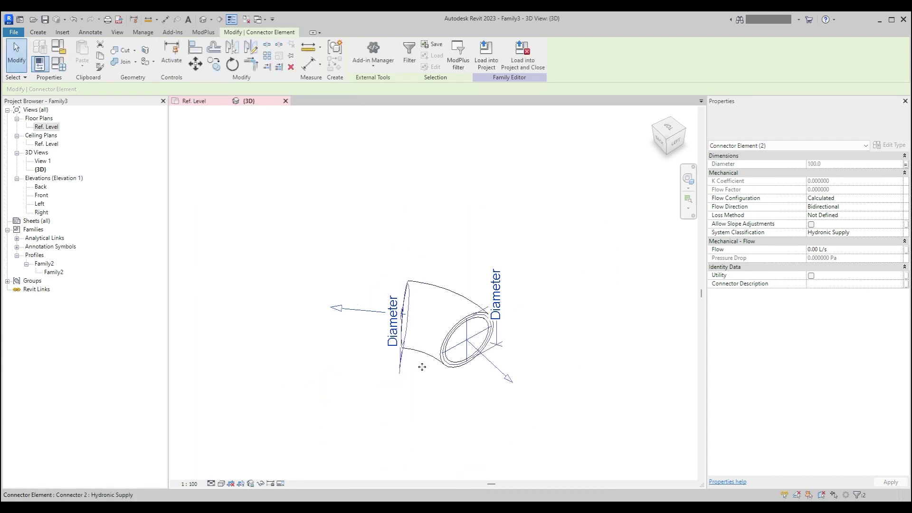
- Set the System Classification of both selected connectors to Fitting
shift+middle_drag(480, 383, 437, 409)
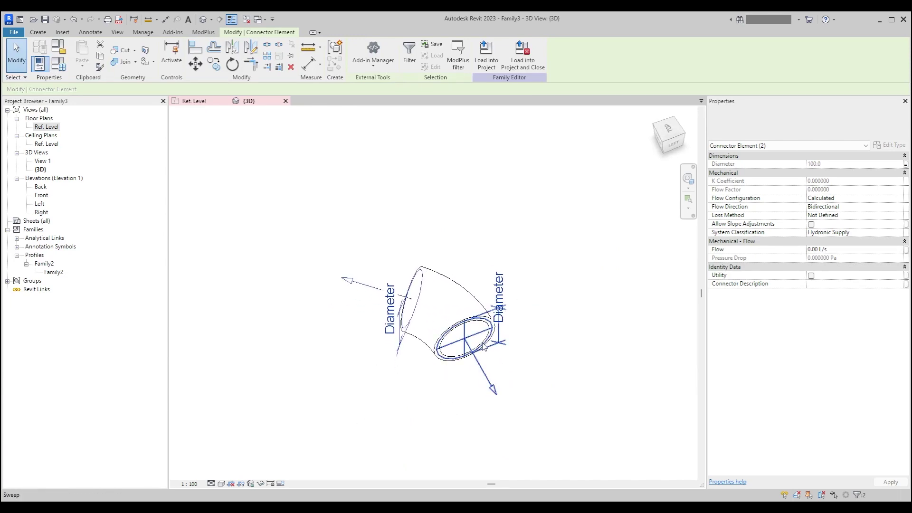
click(902, 233)
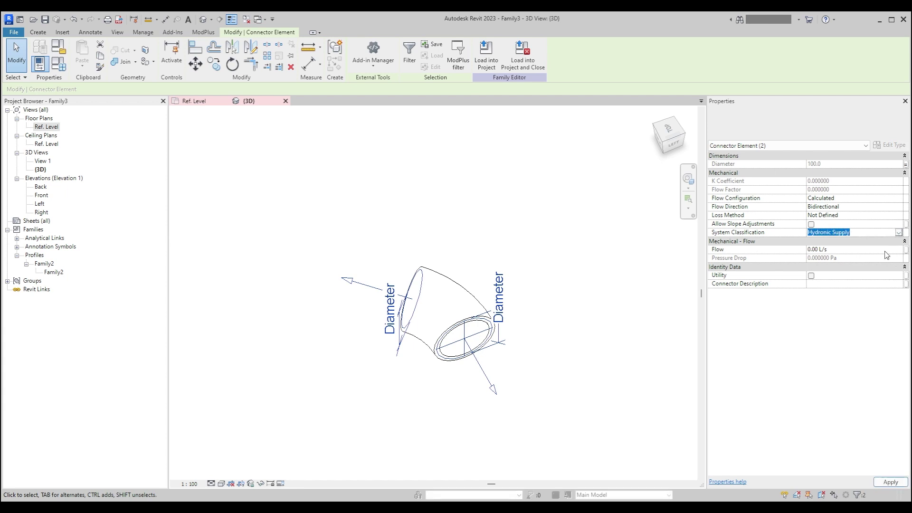
click(826, 275)
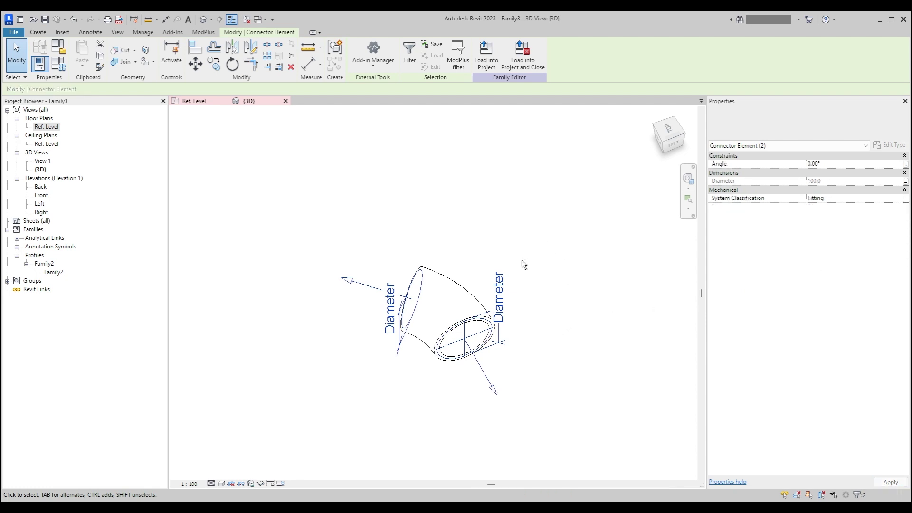
- Associate the Angle of both connectors with the family parameter A and clear the selection
shift+middle_drag(522, 261, 297, 342)
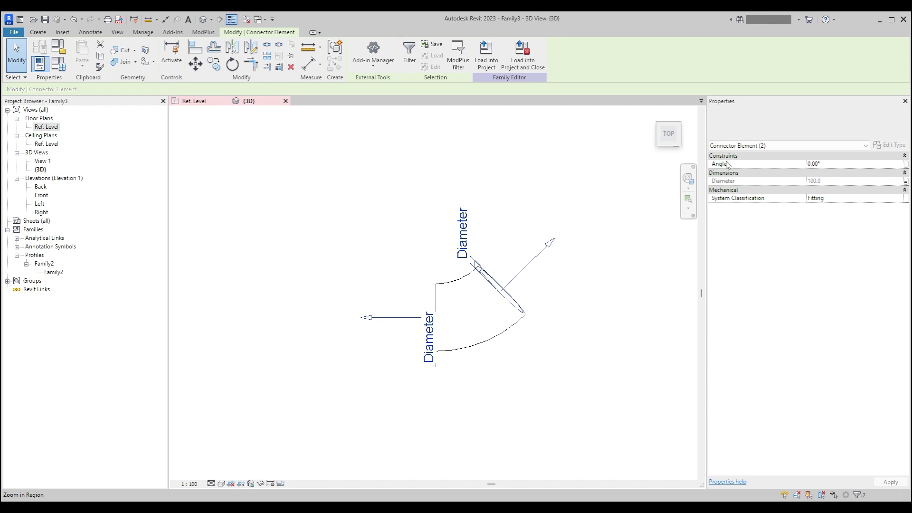
click(906, 165)
click(265, 78)
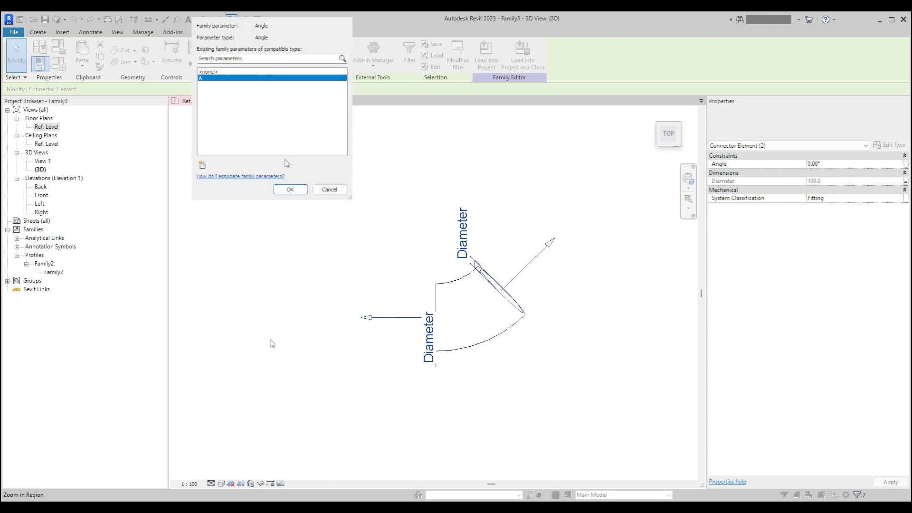
click(298, 193)
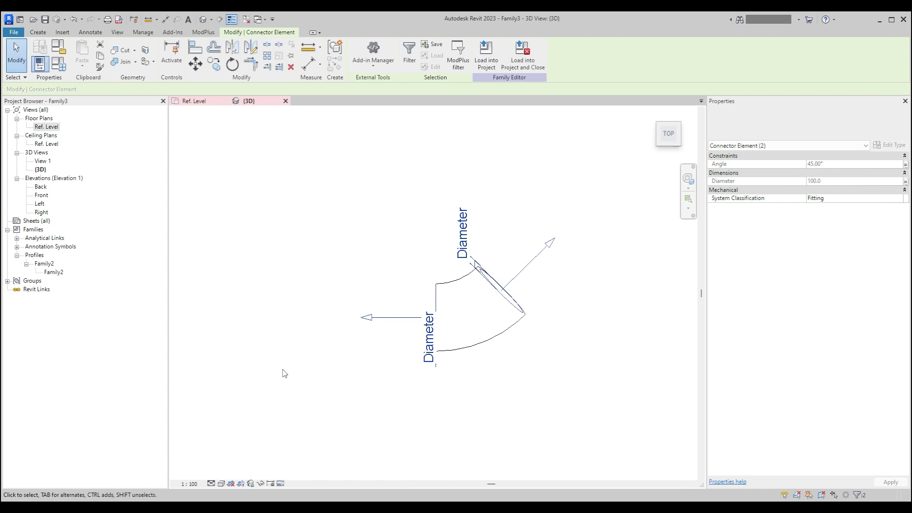
click(366, 257)
- Link the connector at the elbow's fixed end with the connector at the inclined end
shift+middle_drag(361, 306, 402, 316)
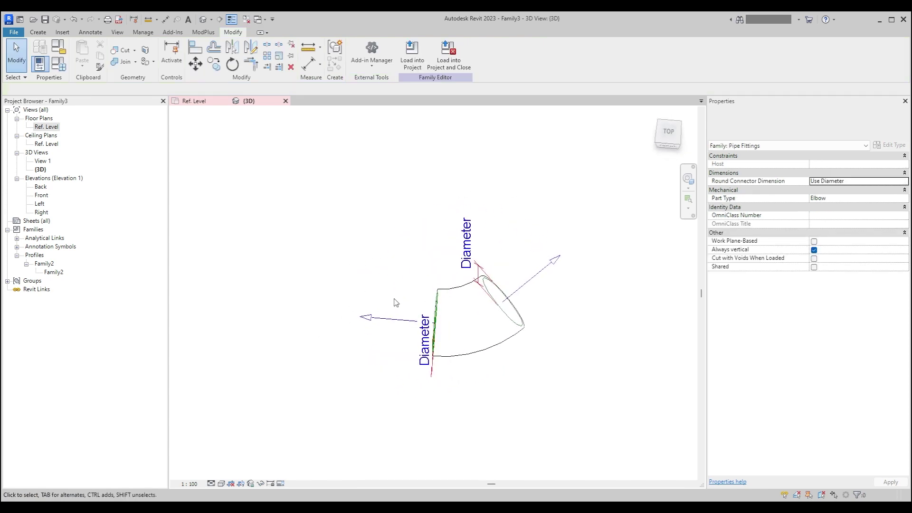
click(409, 324)
mouse_move(494, 220)
shift+middle_down()
mouse_move(489, 253)
mouse_move(503, 238)
mouse_move(494, 196)
mouse_move(501, 212)
shift+middle_up()
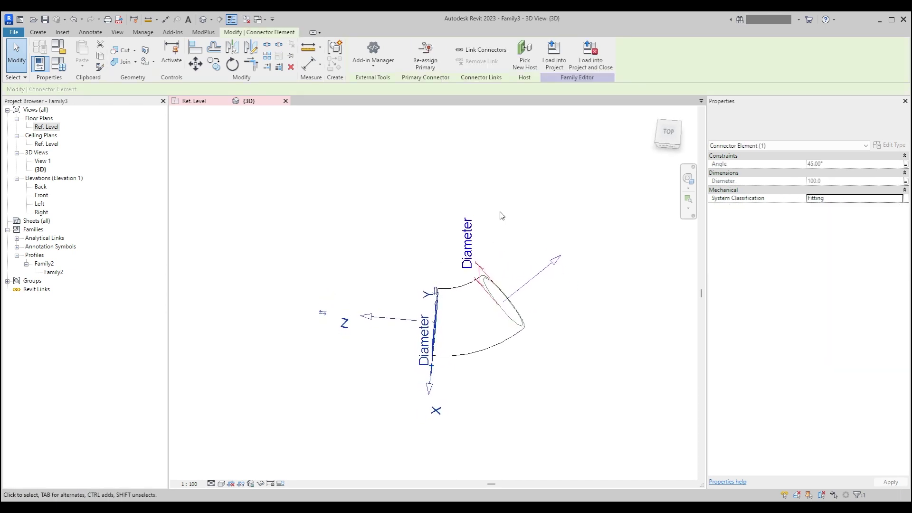
shift+middle_drag(409, 182, 443, 161)
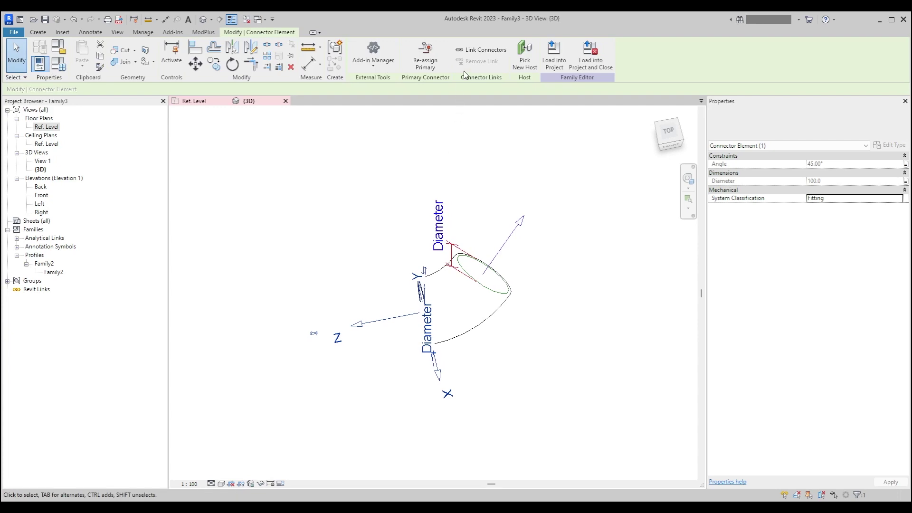
click(480, 50)
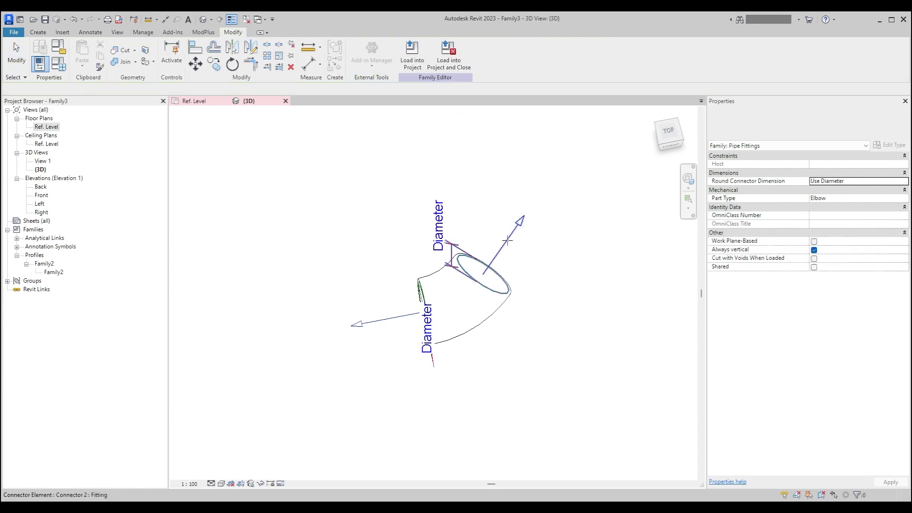
- Try to re-assign the primary connector, starting from the one at the elbow's fixed end
click(406, 318)
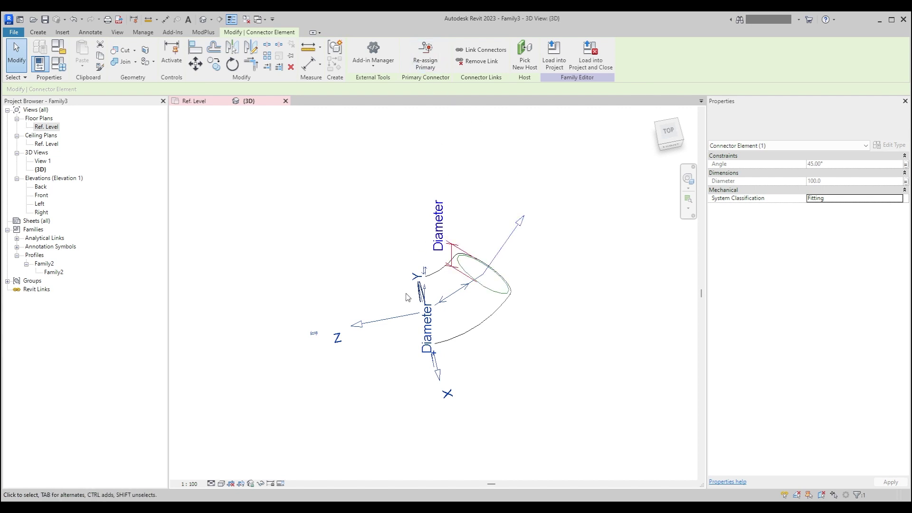
click(426, 54)
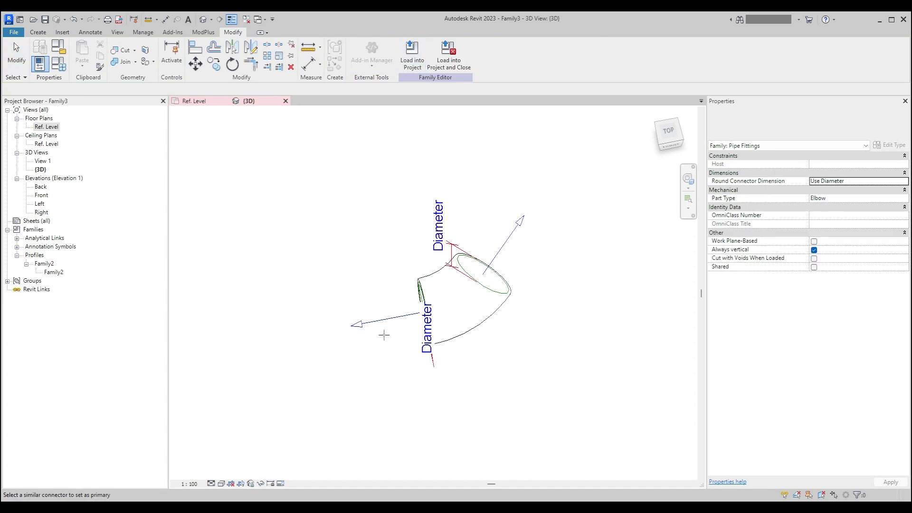
click(412, 310)
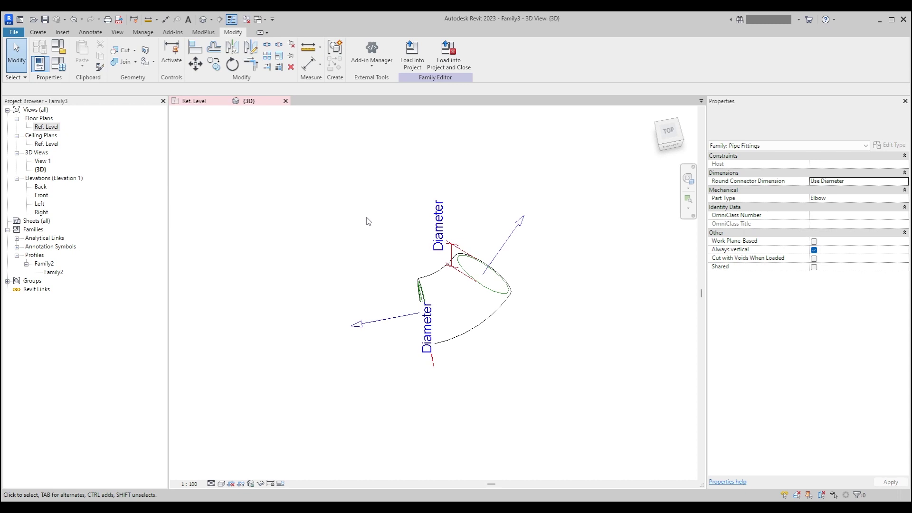
- Open the Ref. Level floor plan and display the family's types and parameters for editing
double_click(47, 127)
scroll(442, 231, up, 5)
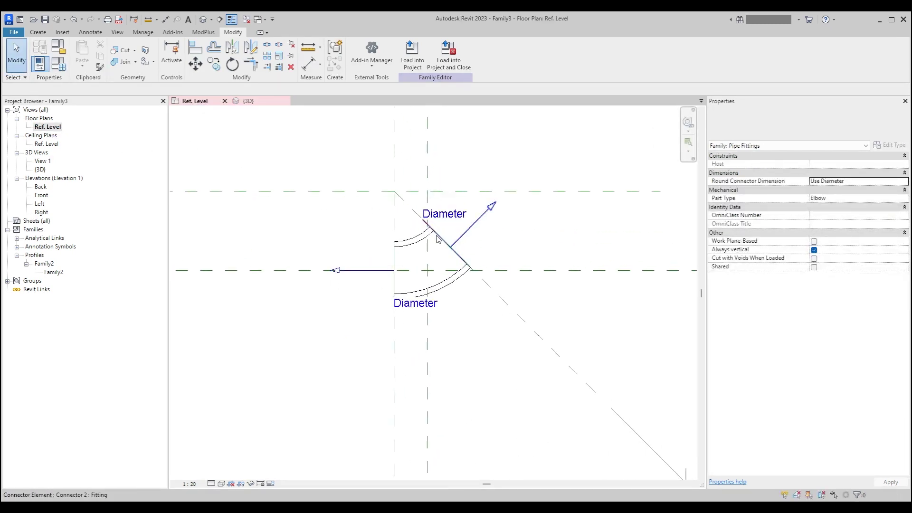
middle_drag(375, 228, 396, 250)
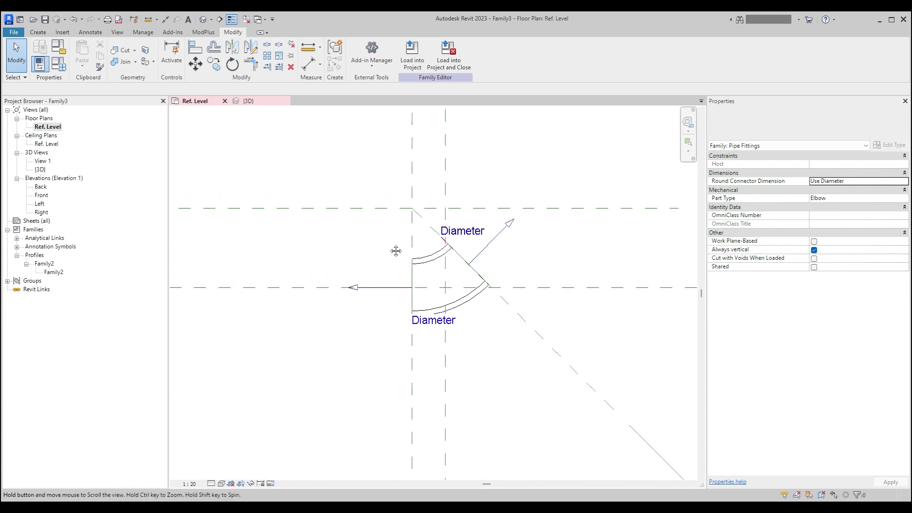
click(58, 64)
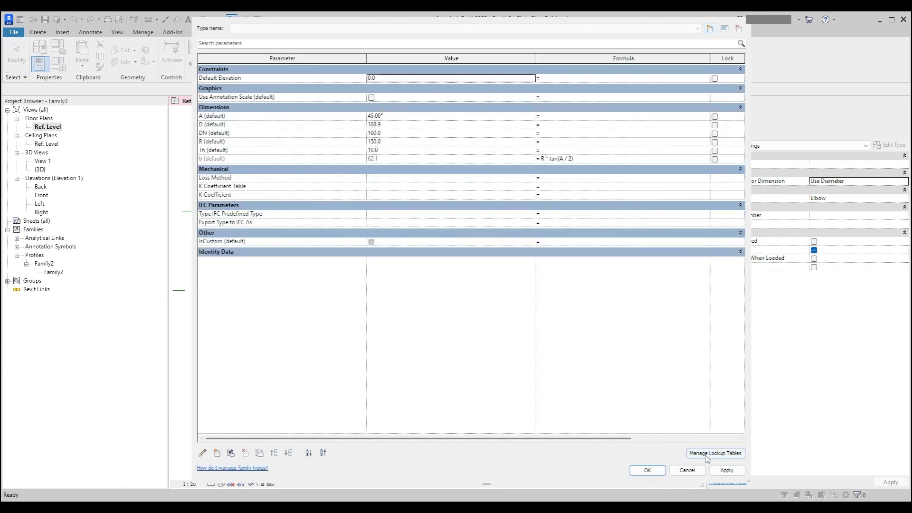